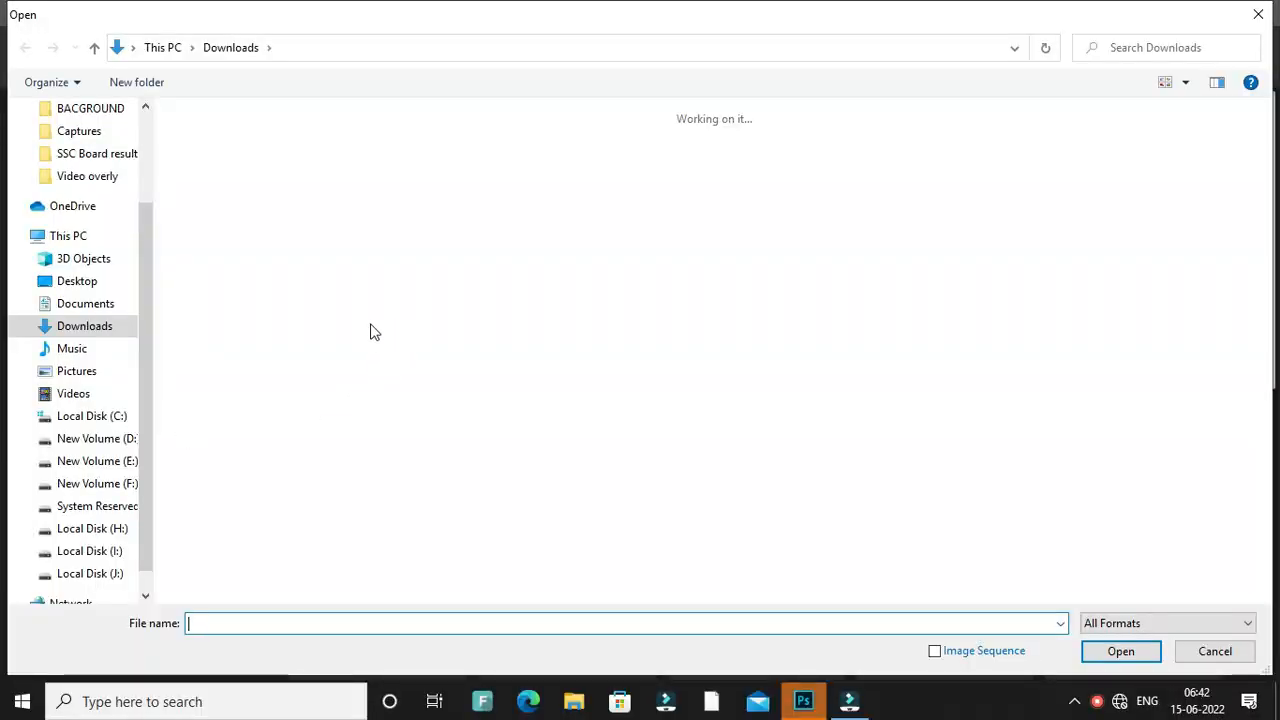
- Open the SSC Result design background image from the SSC Board result folder in Downloads and fit it to the screen
double_click(300, 340)
double_click(616, 160)
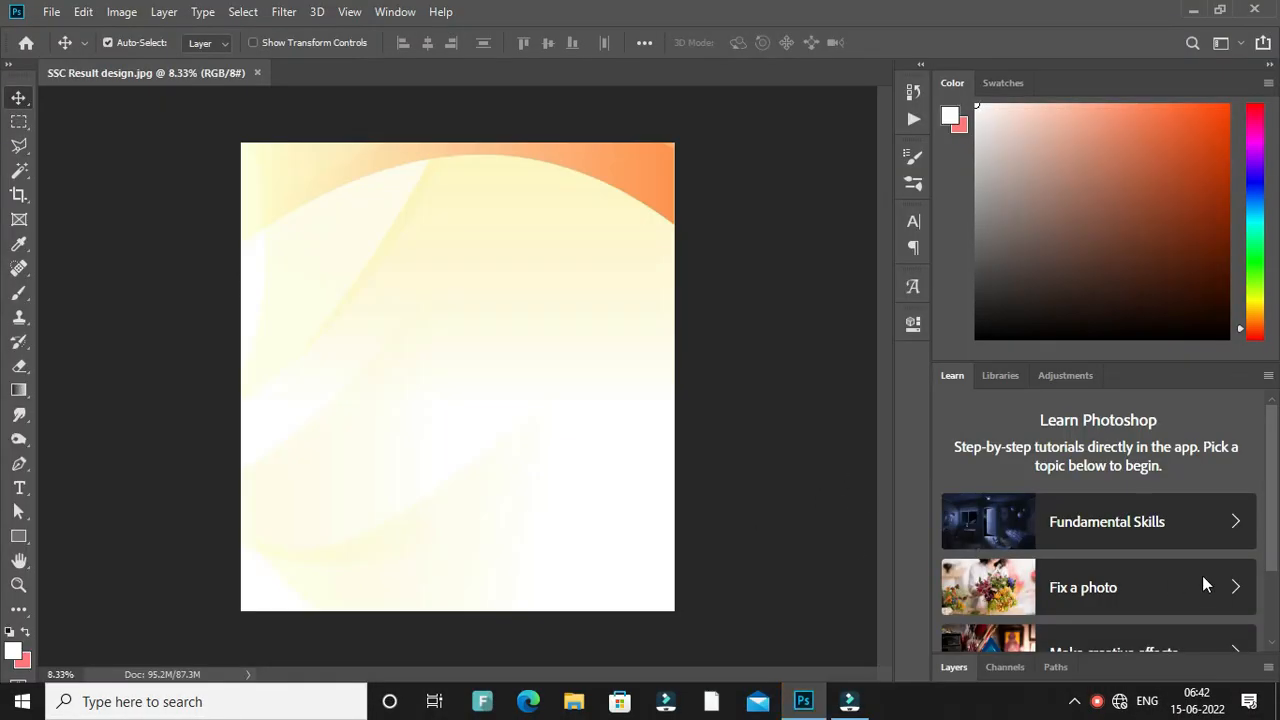
key(z)
right_click(600, 322)
click(610, 322)
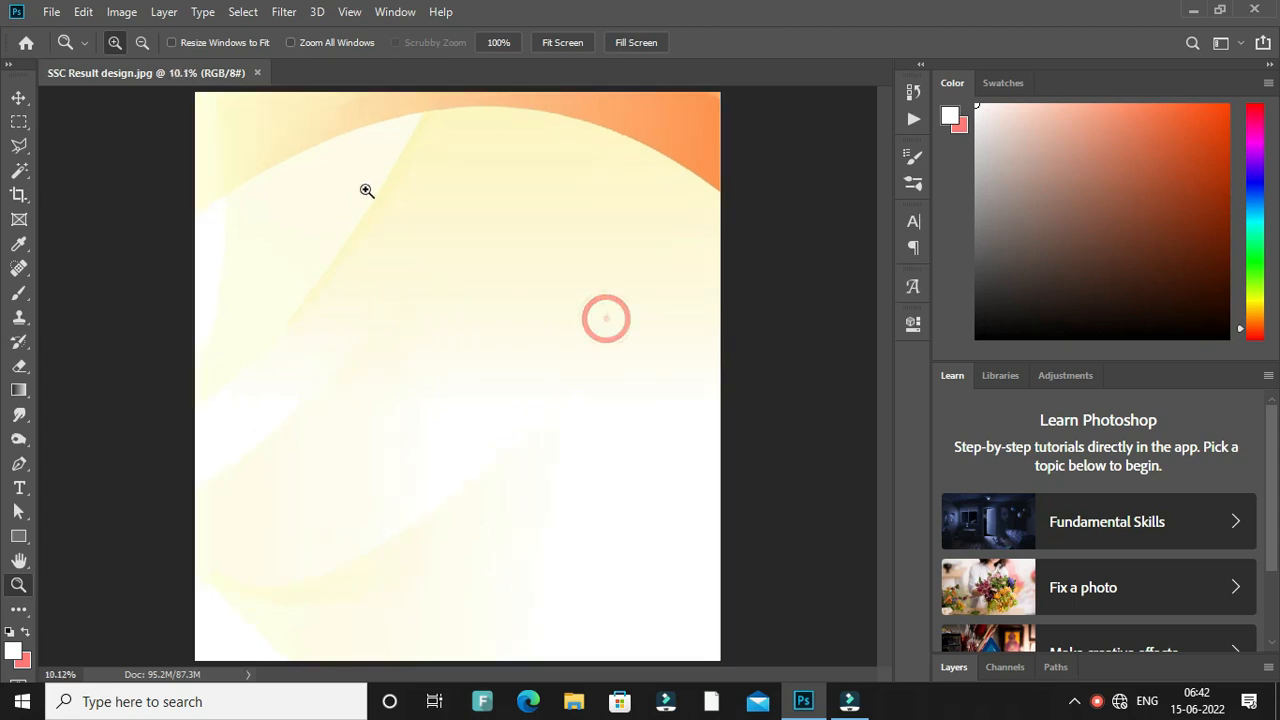
- Examine the background artwork up close, from the orange upper arc across the cream curves
click(469, 221)
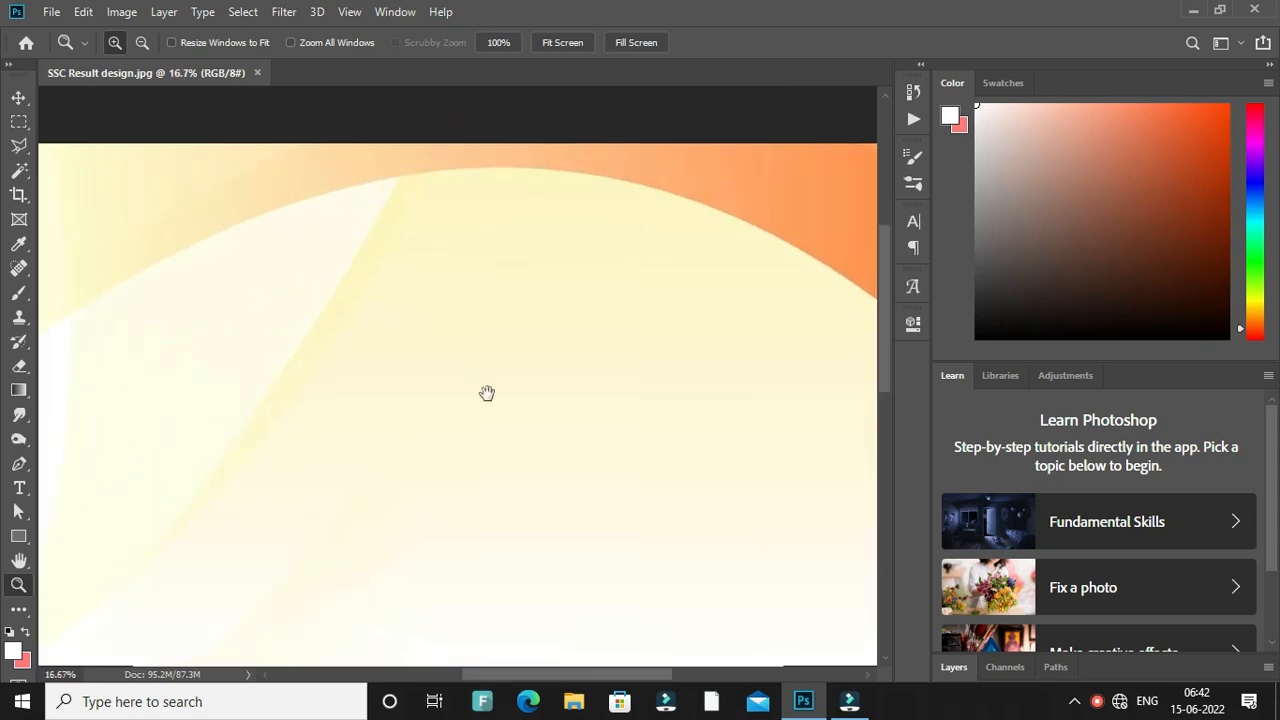
drag(509, 366, 566, 117)
drag(440, 470, 502, 115)
drag(389, 414, 503, 243)
drag(619, 254, 336, 345)
drag(724, 309, 563, 537)
drag(346, 266, 585, 262)
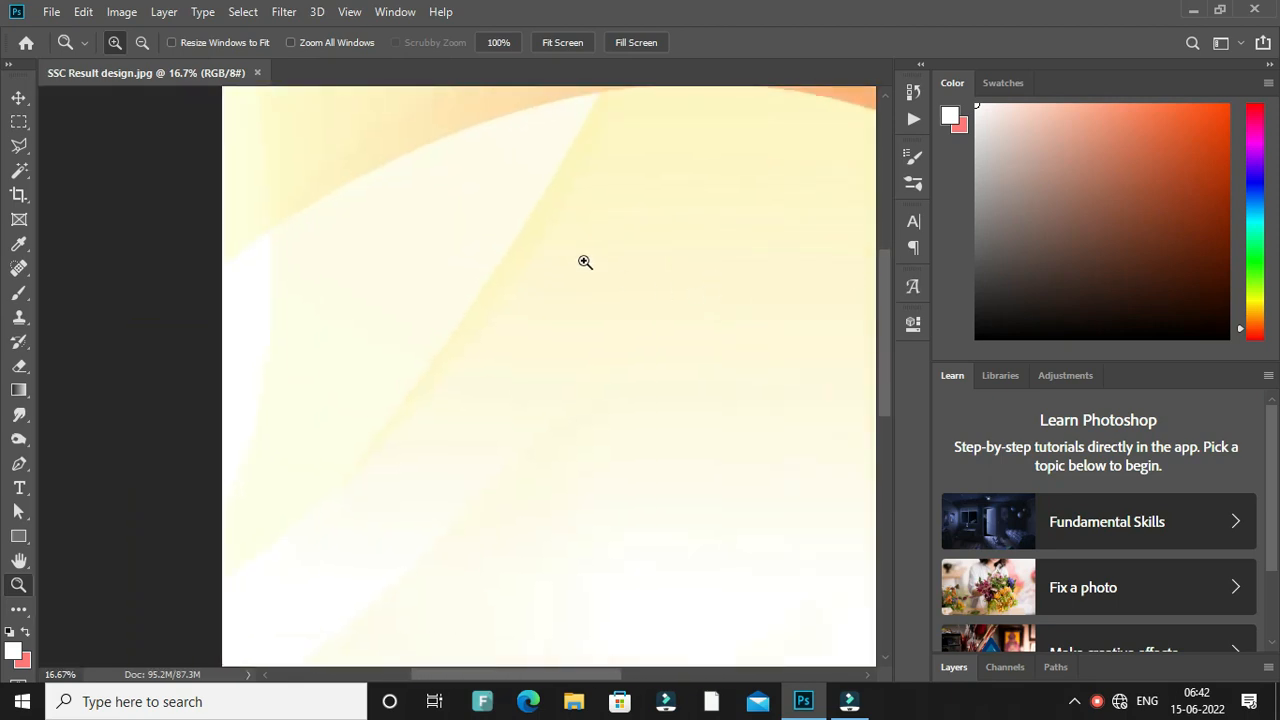
key(x)
right_click(585, 262)
click(593, 257)
- Unlock the Background layer so it becomes an editable layer
key(v)
click(955, 667)
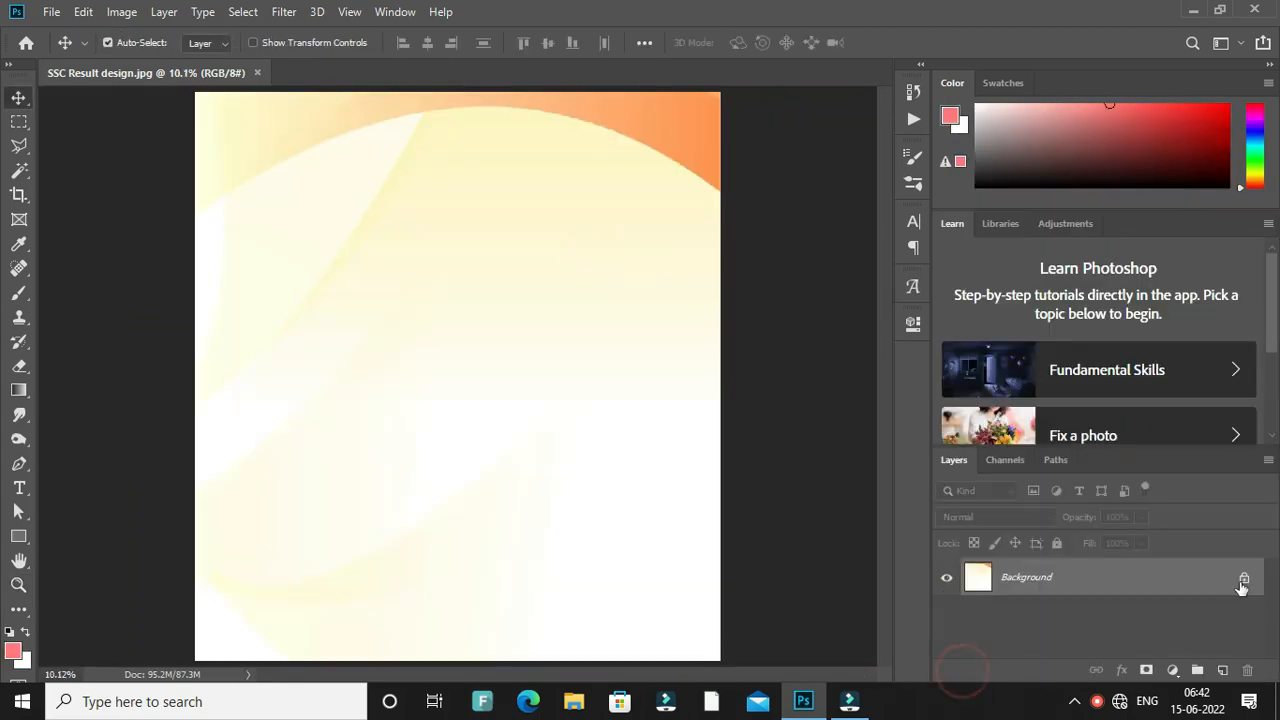
click(1243, 580)
click(792, 270)
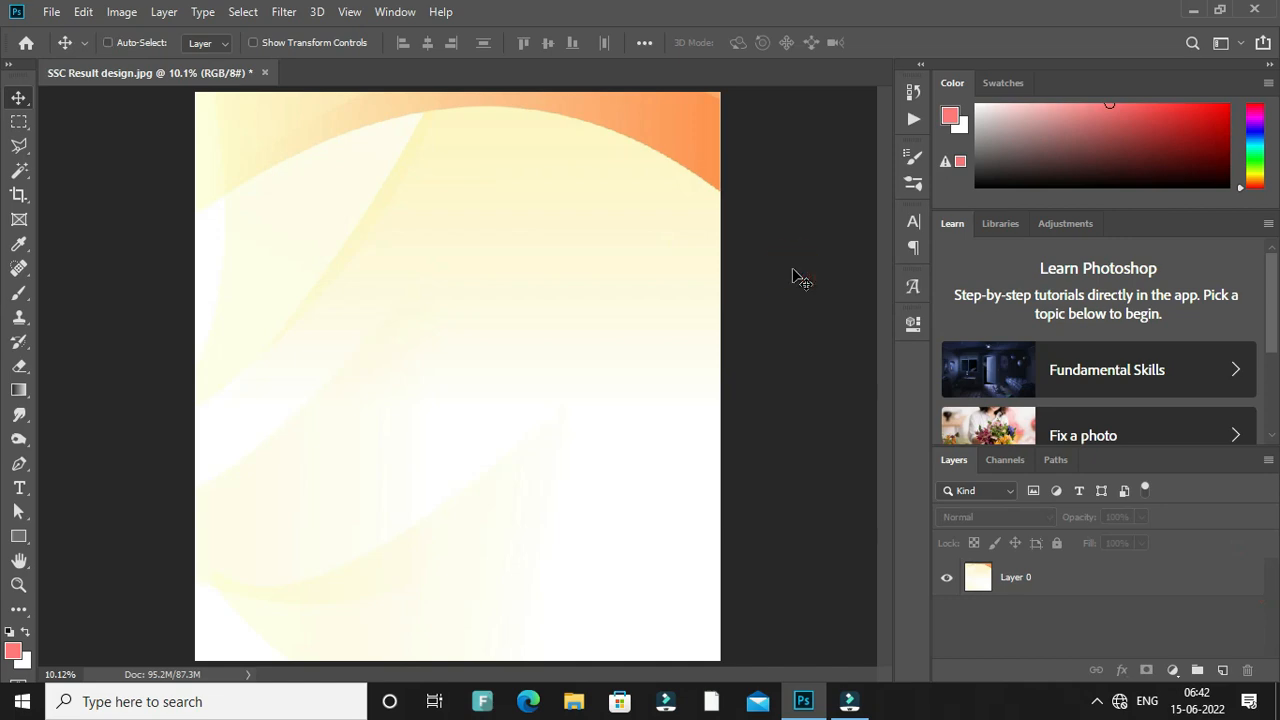
- Open the Pad image, copy its notepad and pencil into the SSC Result design centred horizontally, and close Pad.png
key(ctrl+o)
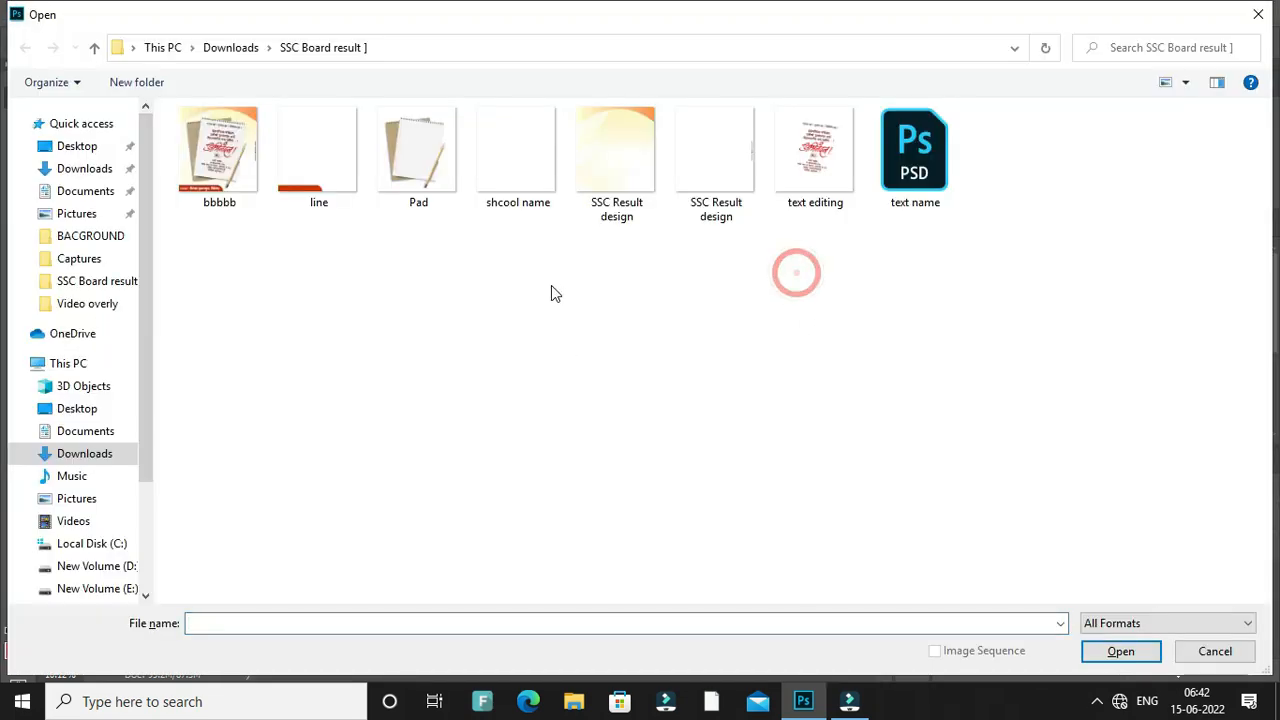
double_click(443, 203)
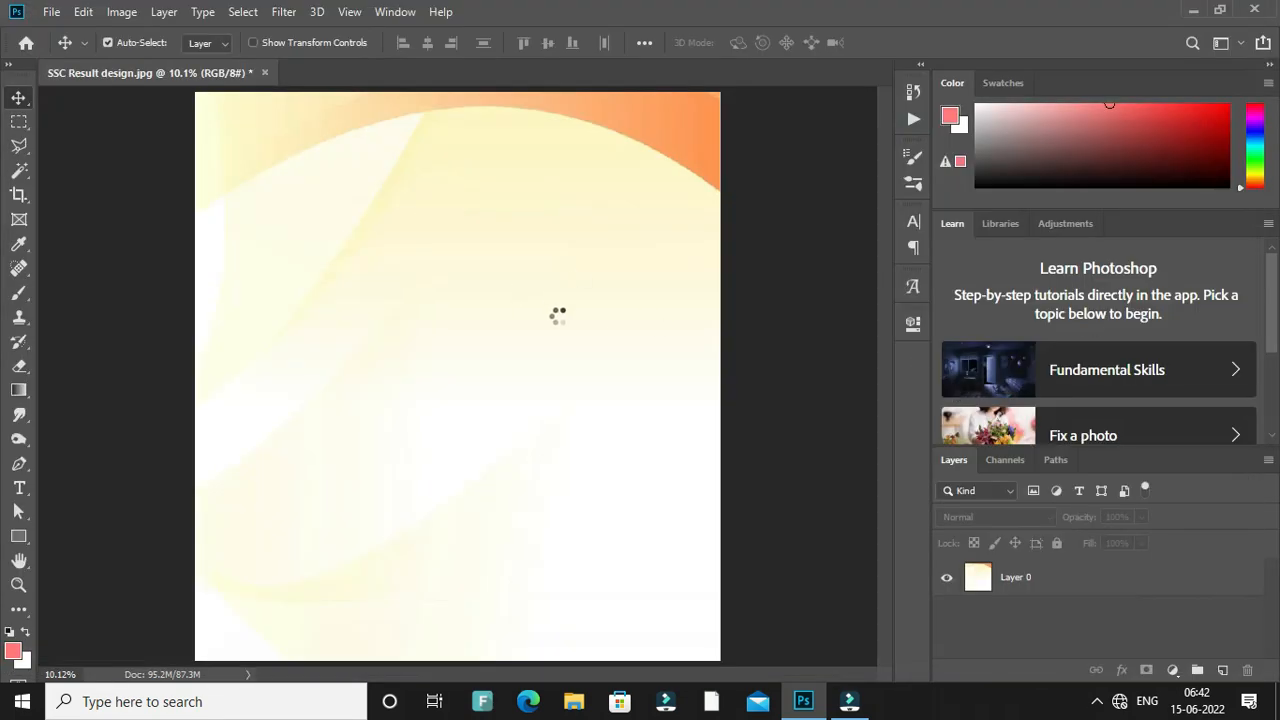
drag(543, 357, 535, 393)
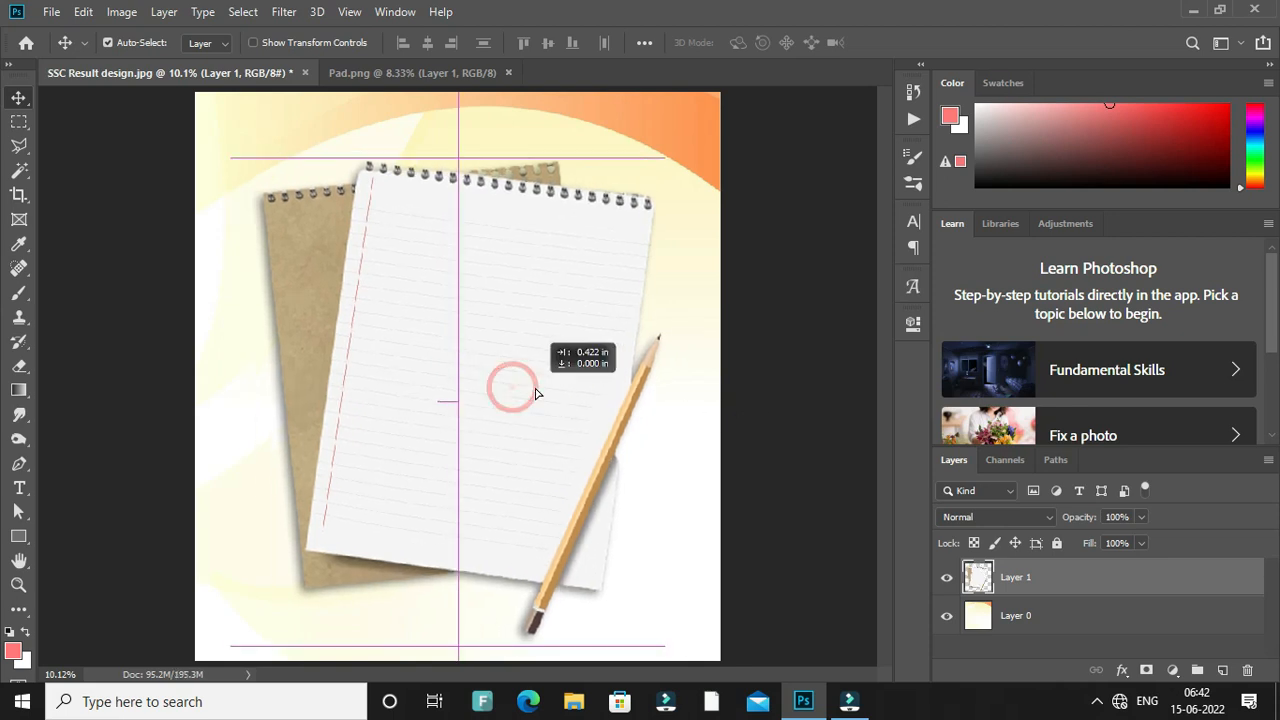
click(813, 404)
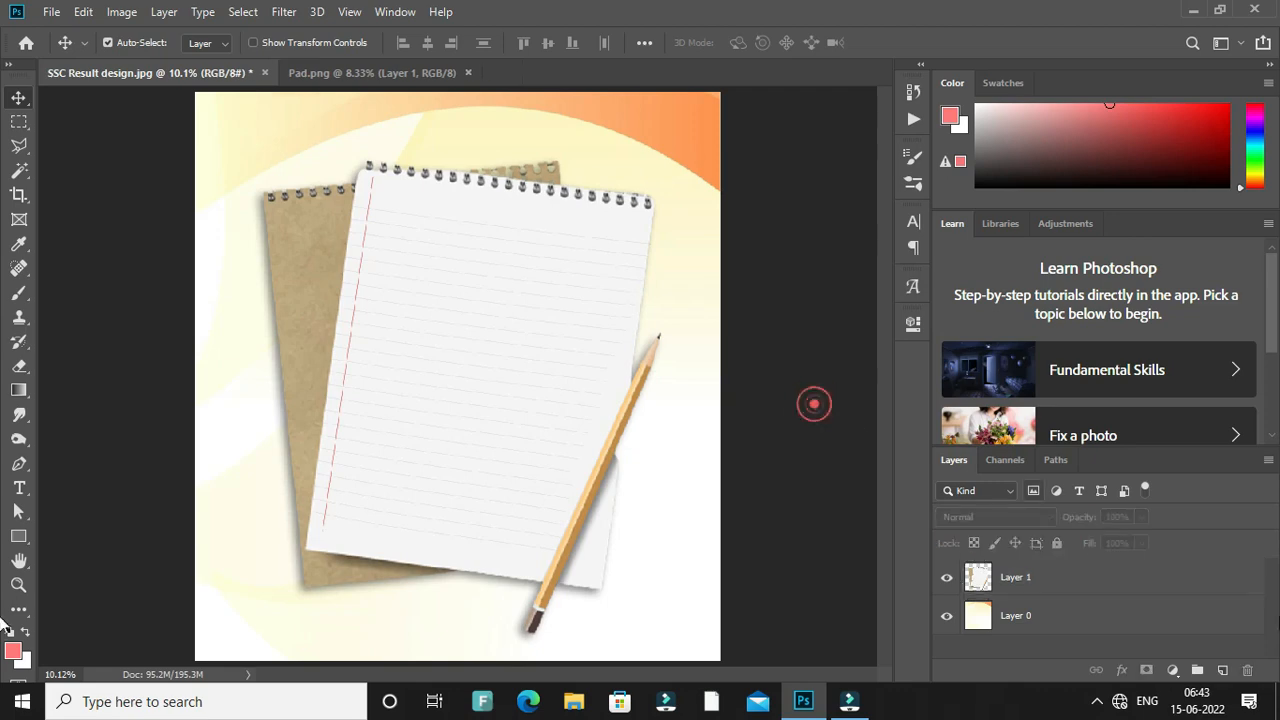
click(468, 72)
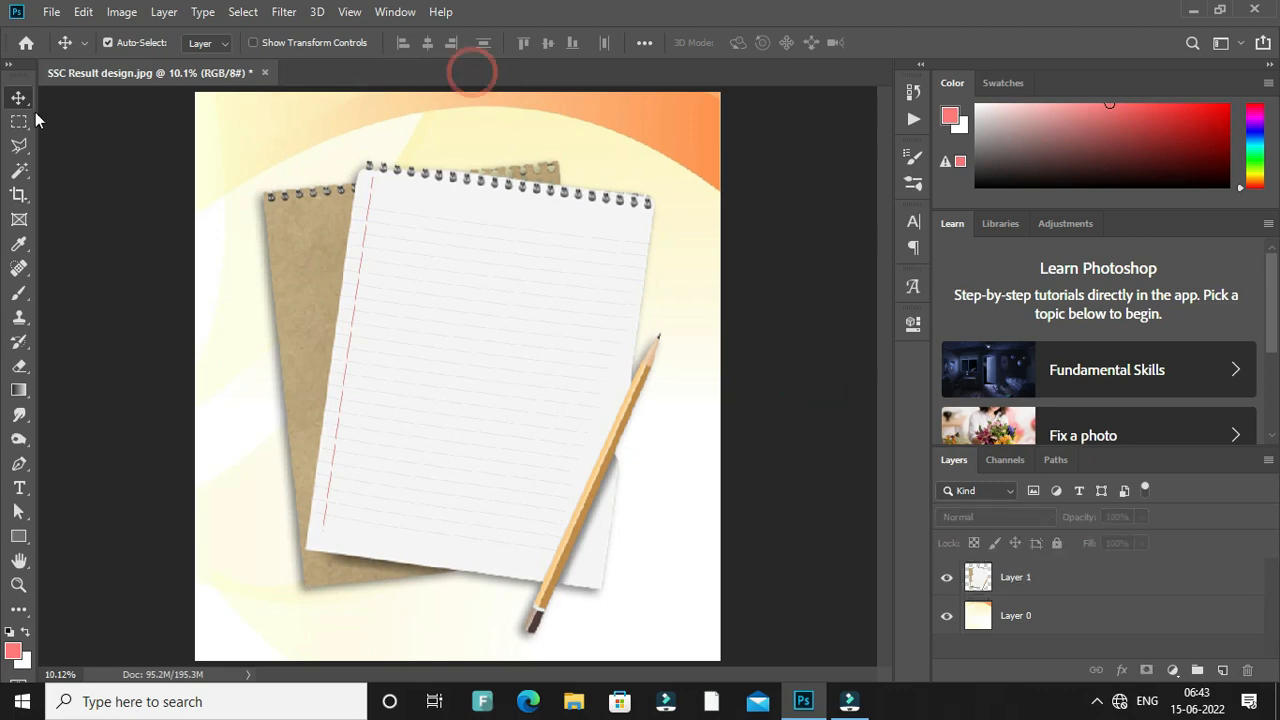
- Open text name.psd, fit it to the screen and leave no layer selected
click(51, 12)
click(72, 50)
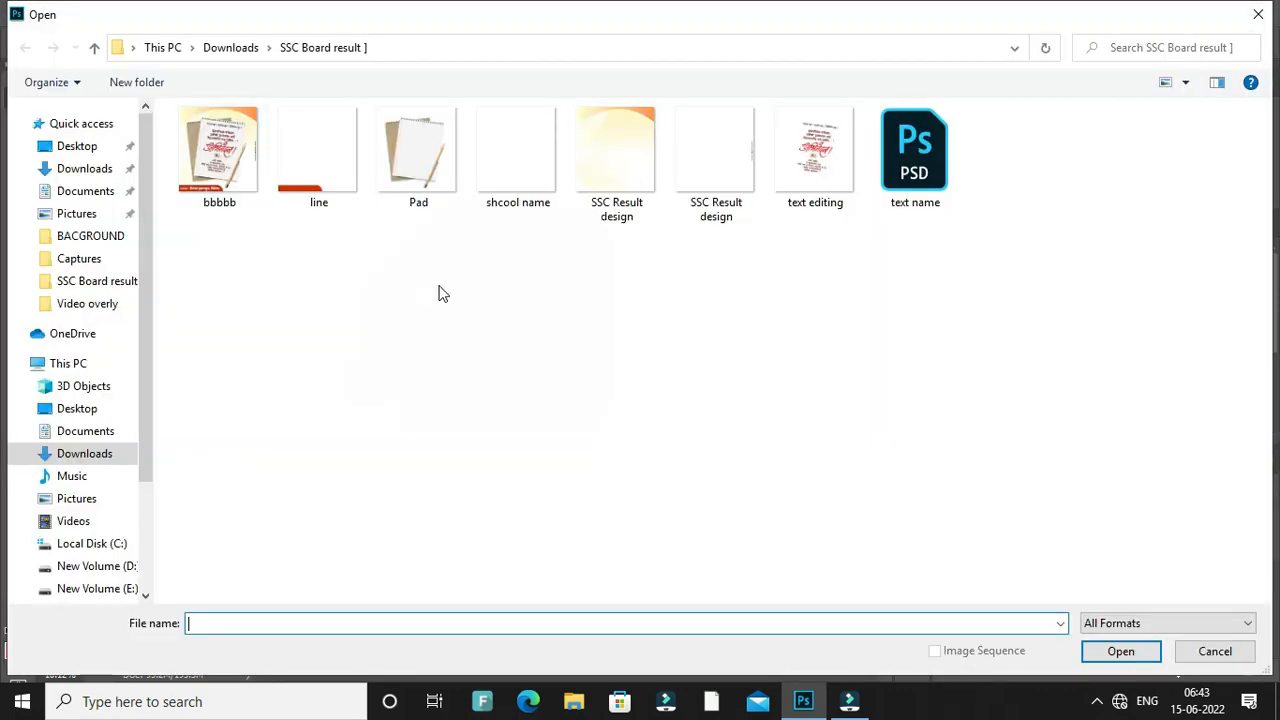
double_click(914, 150)
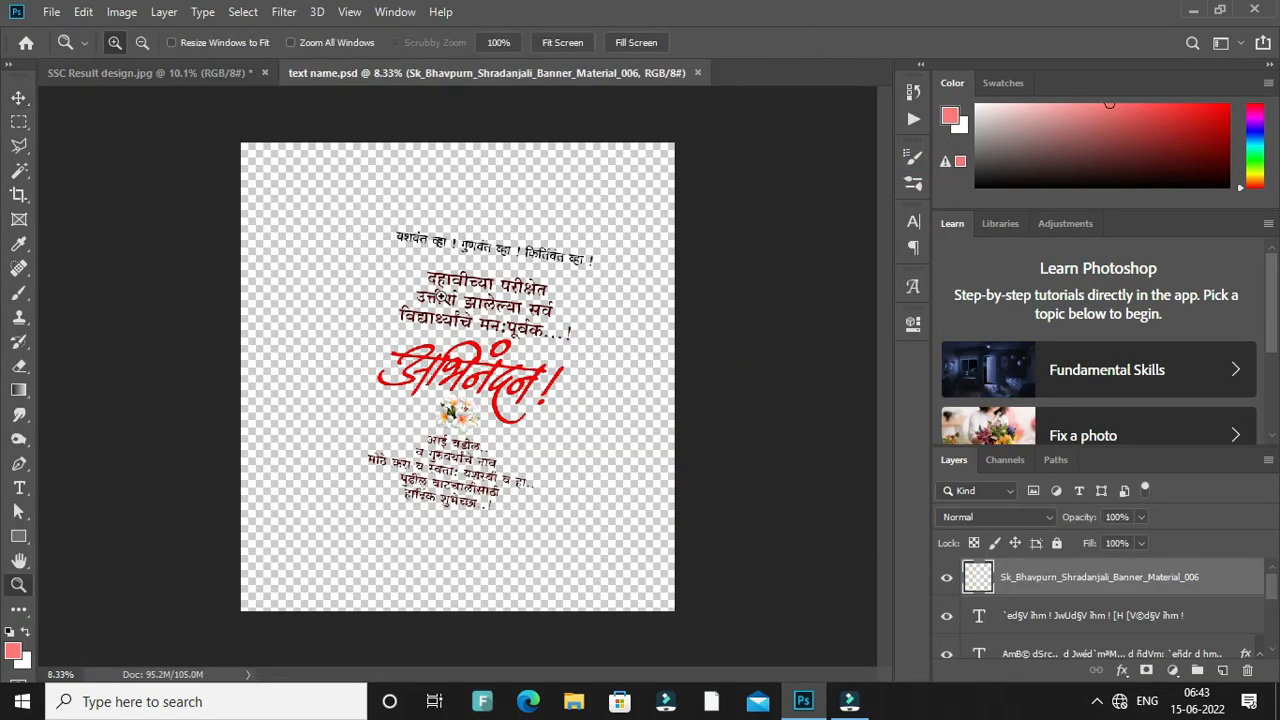
right_click(440, 298)
click(470, 310)
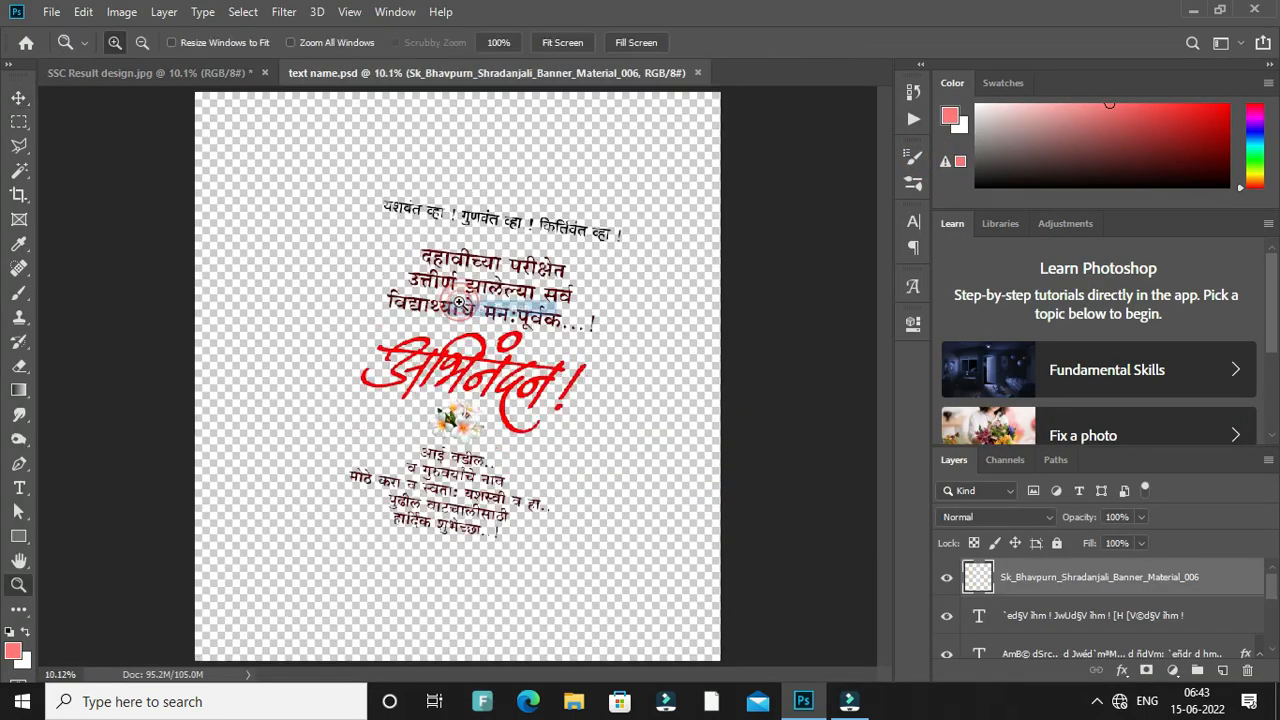
key(v)
click(766, 400)
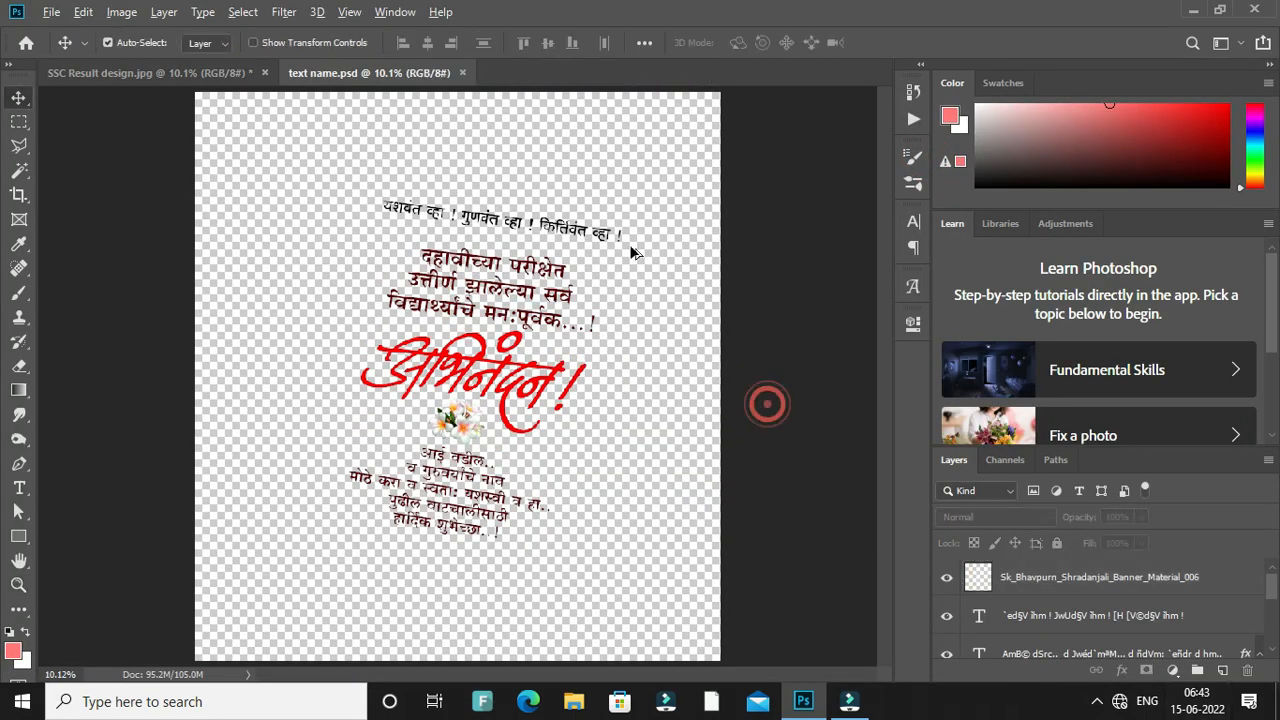
- Copy the black slogan "यशवंत व्हा ! गुणवंत व्हा ! किर्तिवंत व्हा !" from text name.psd onto the top of the notepad page
scroll(514, 229, up, 3)
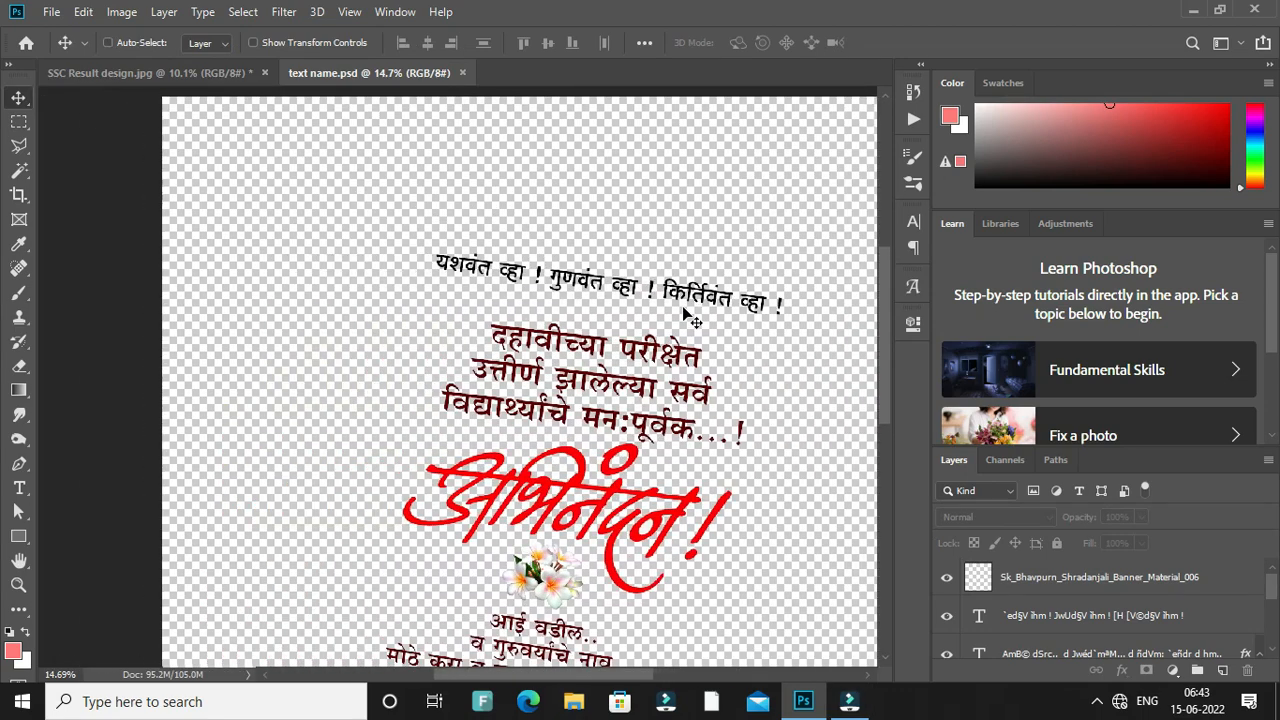
scroll(600, 310, up, 2)
drag(617, 298, 286, 178)
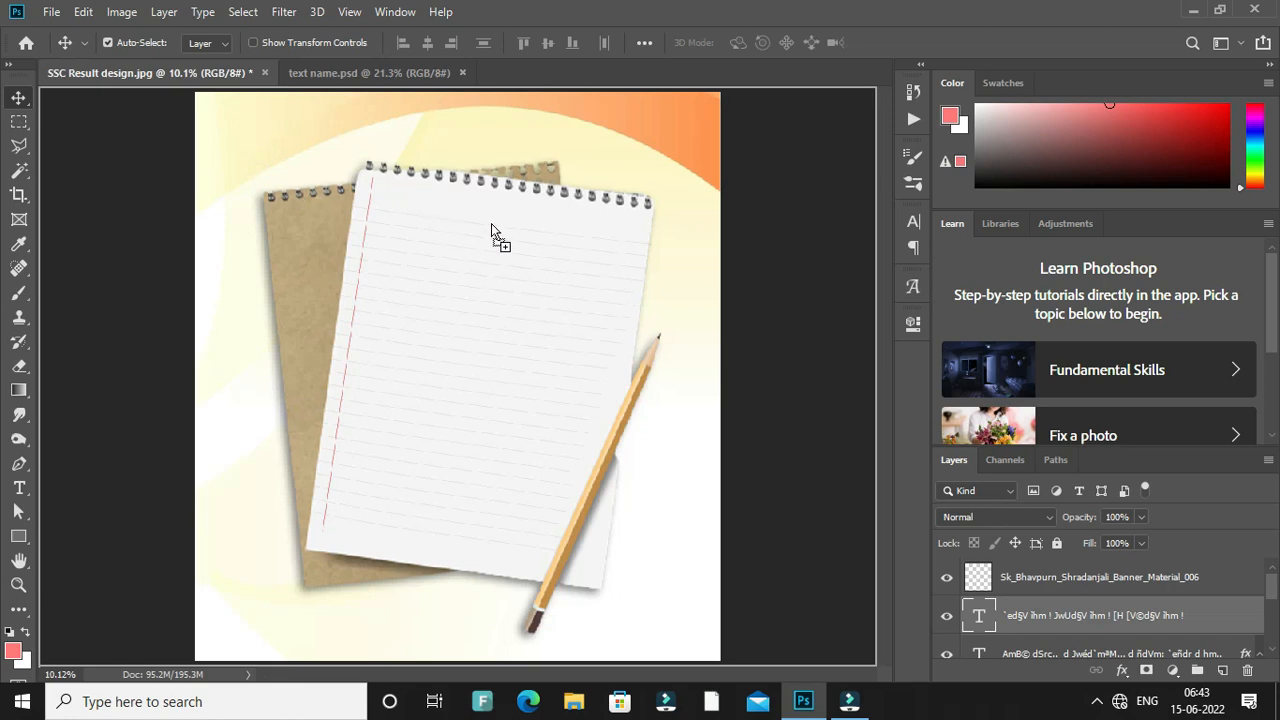
drag(491, 223, 524, 227)
- Scale the slogan to 96% in width and height, deselect it, and close text name.psd
scroll(560, 232, up, 1)
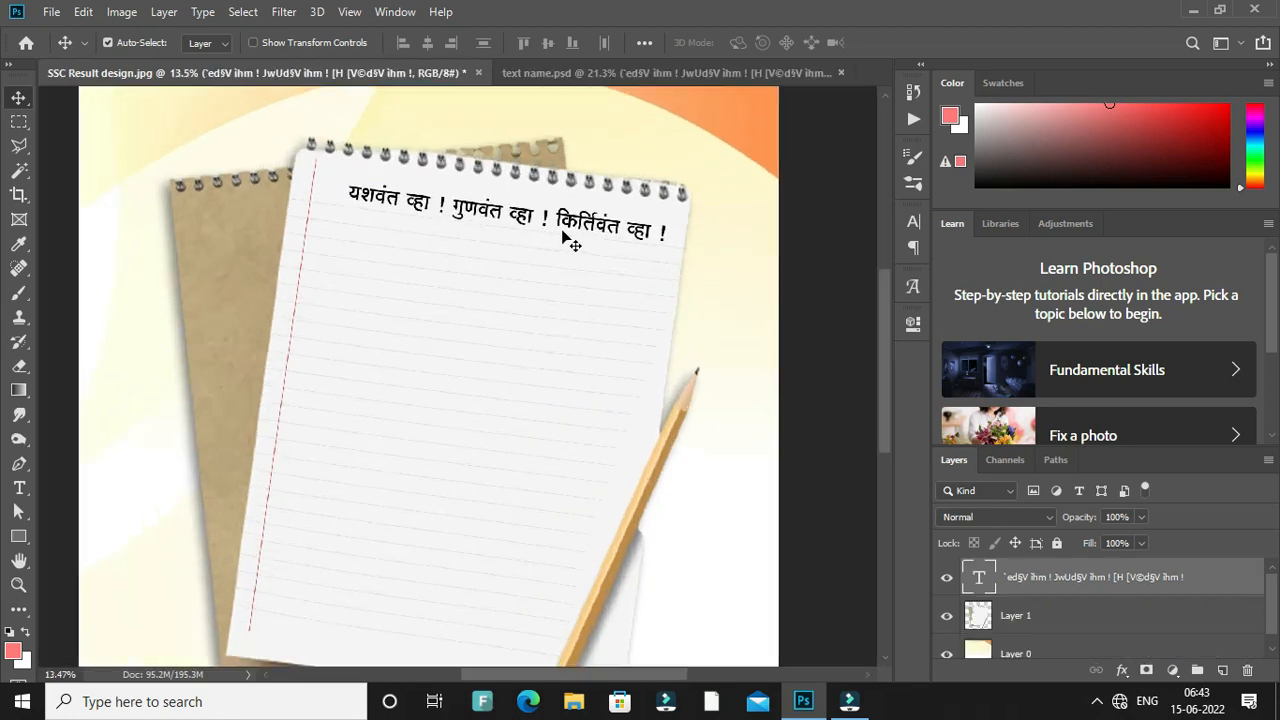
scroll(568, 240, up, 2)
key(ctrl+t)
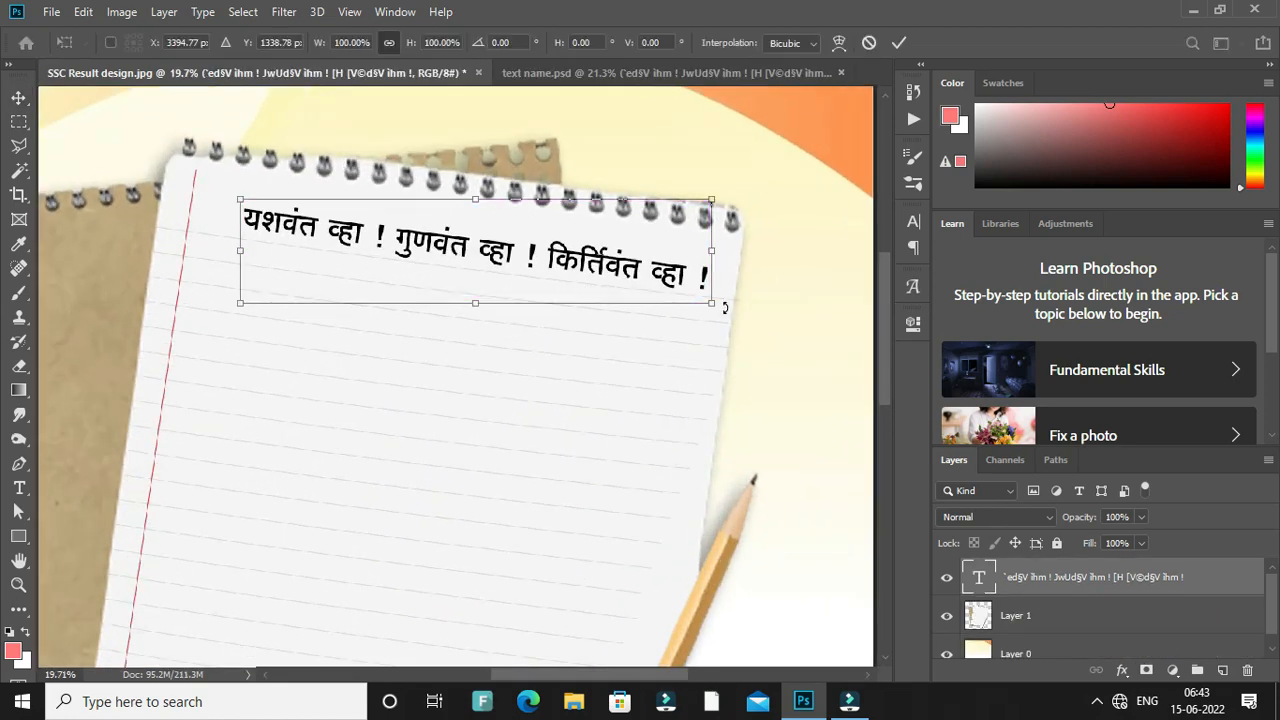
drag(409, 45, 405, 45)
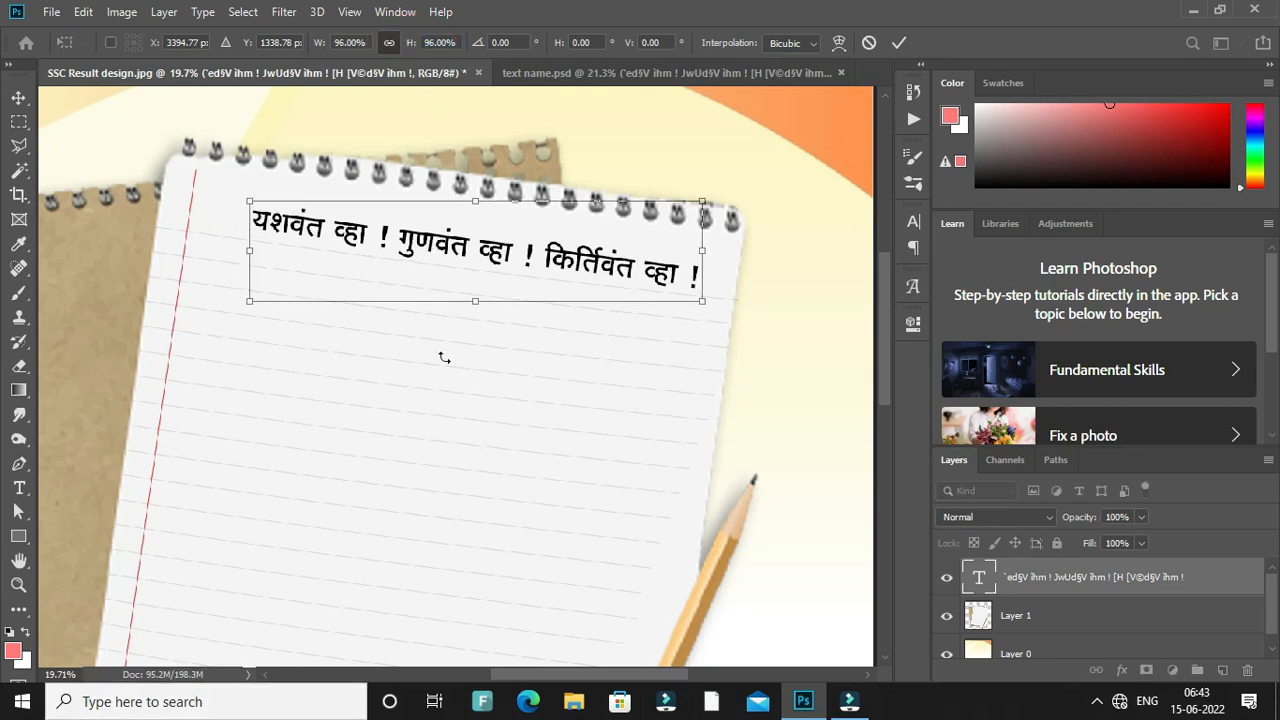
key(Return)
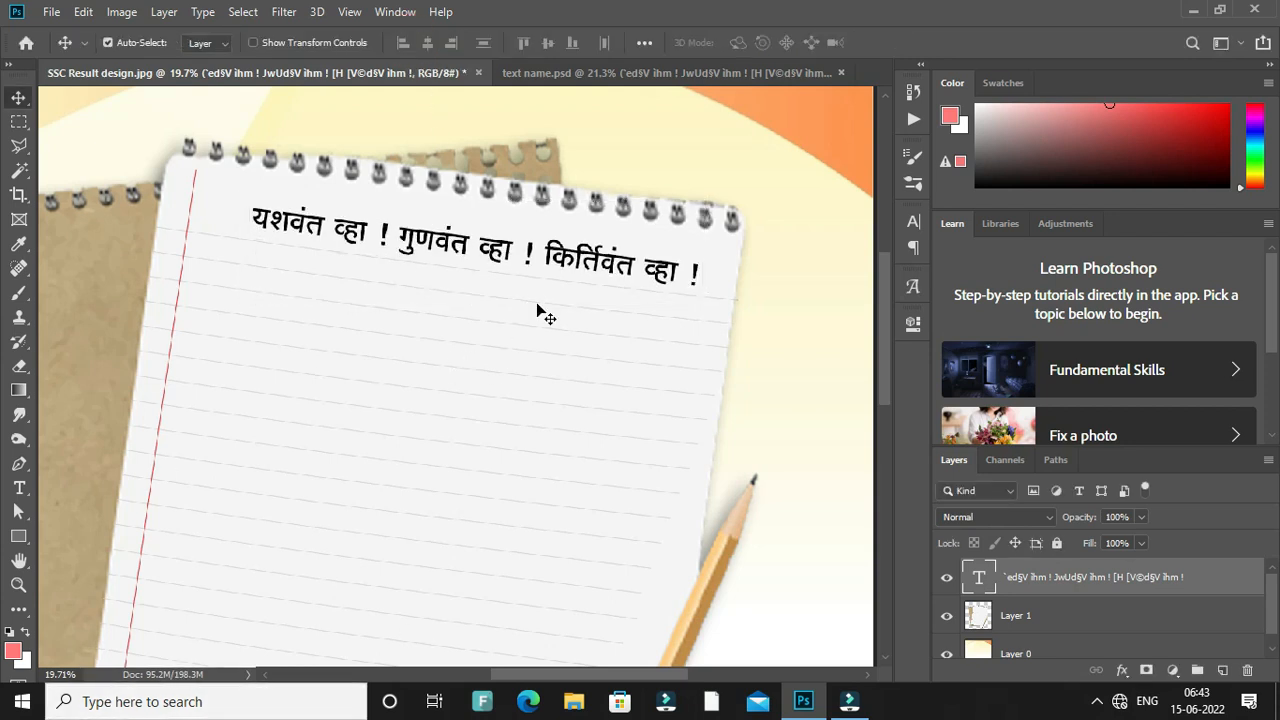
key(z)
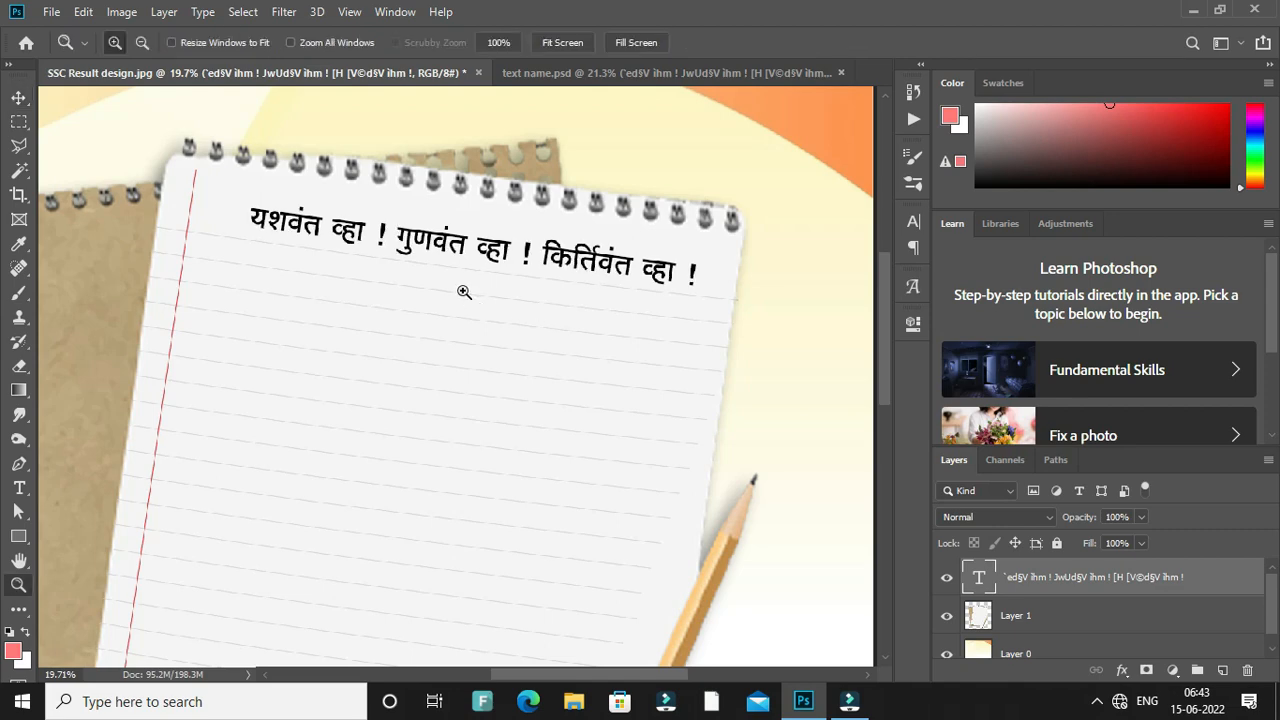
right_click(485, 300)
click(487, 302)
key(v)
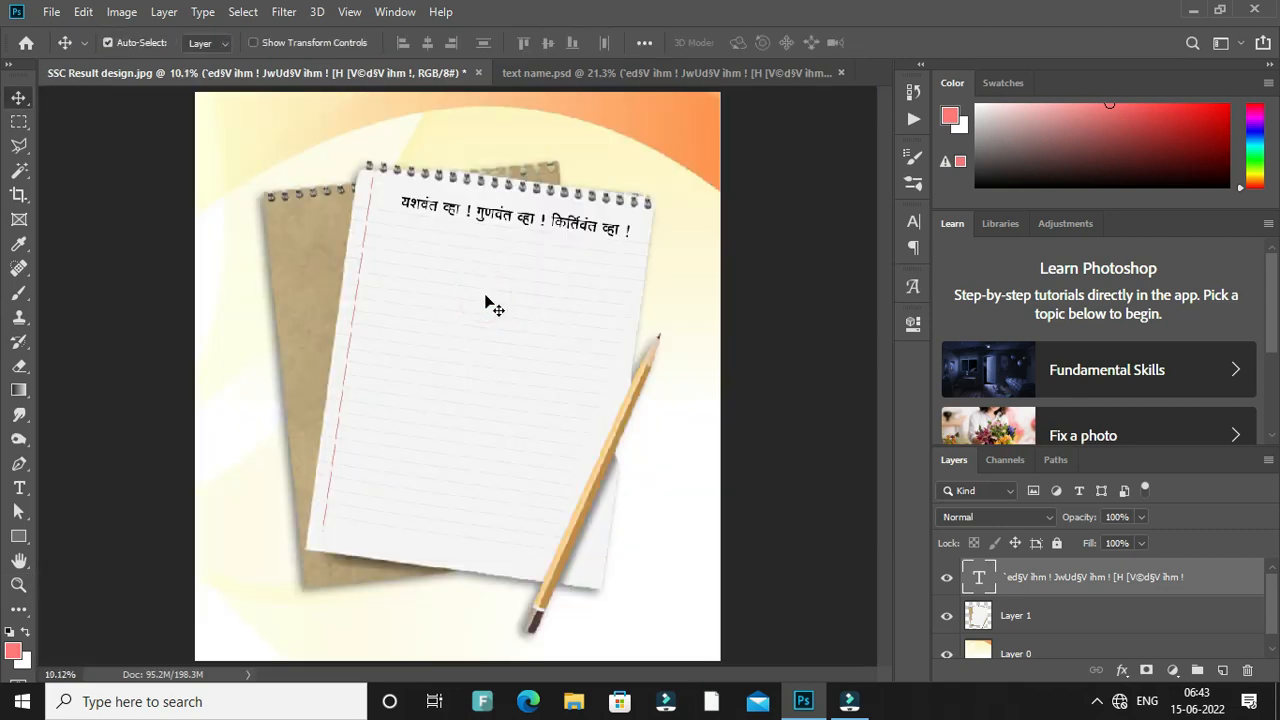
click(750, 387)
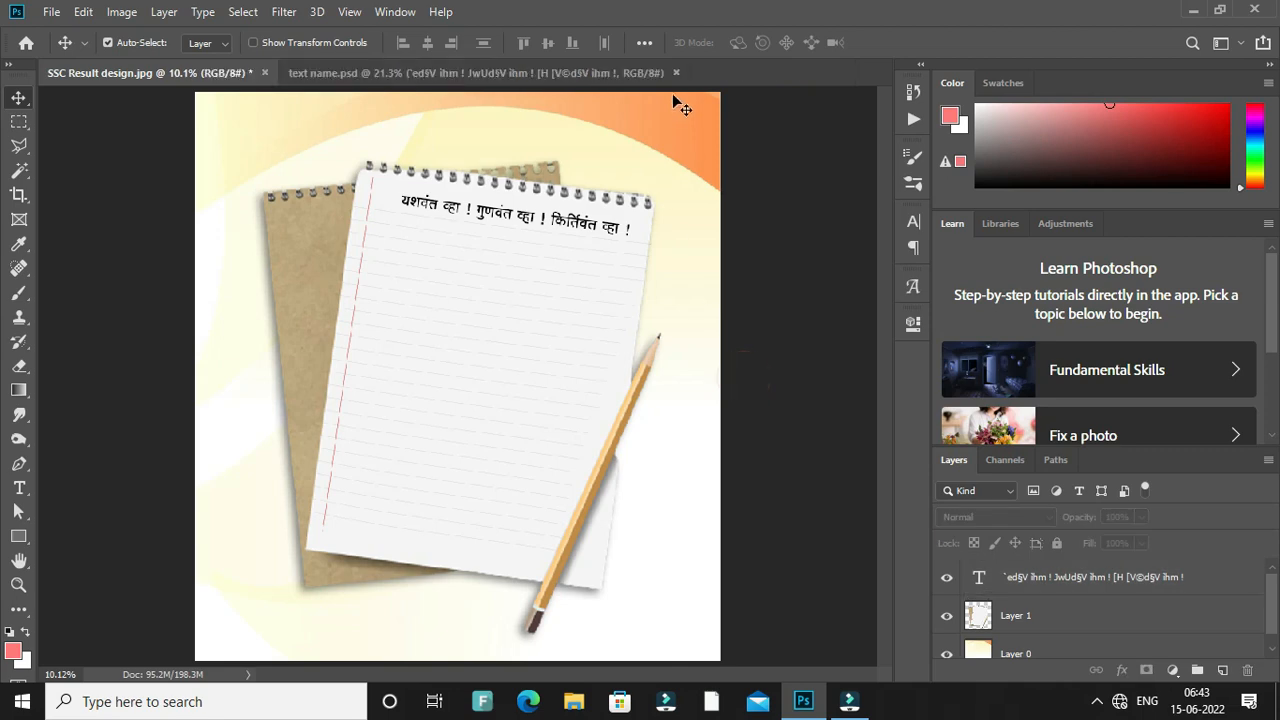
click(677, 75)
click(48, 12)
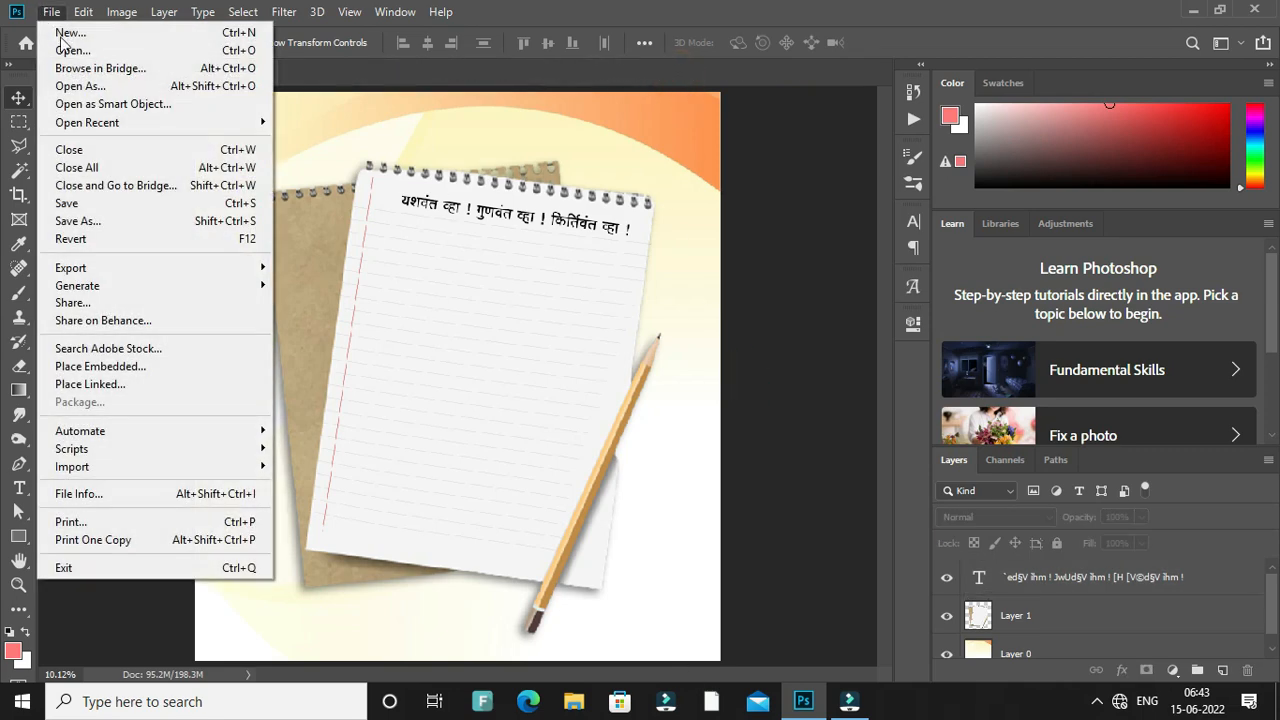
click(60, 50)
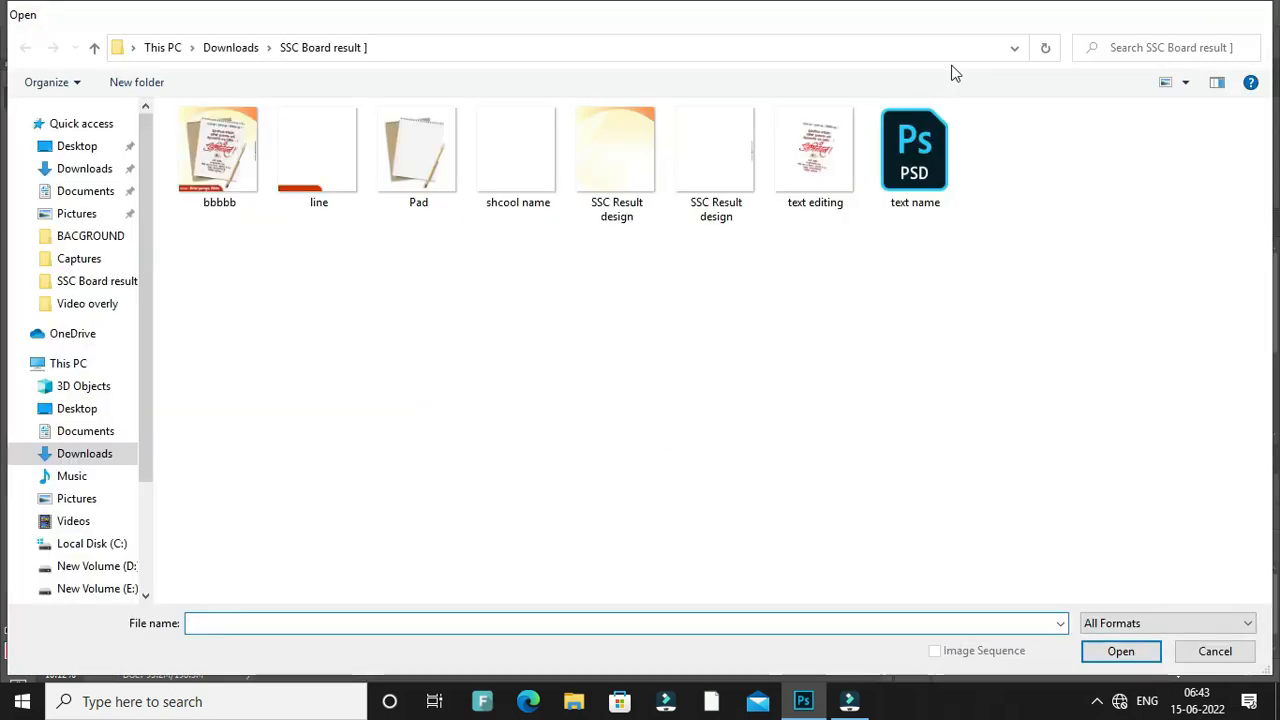
key(Escape)
- Reopen text name.psd, fit it to the screen and clear the layer selection
click(58, 11)
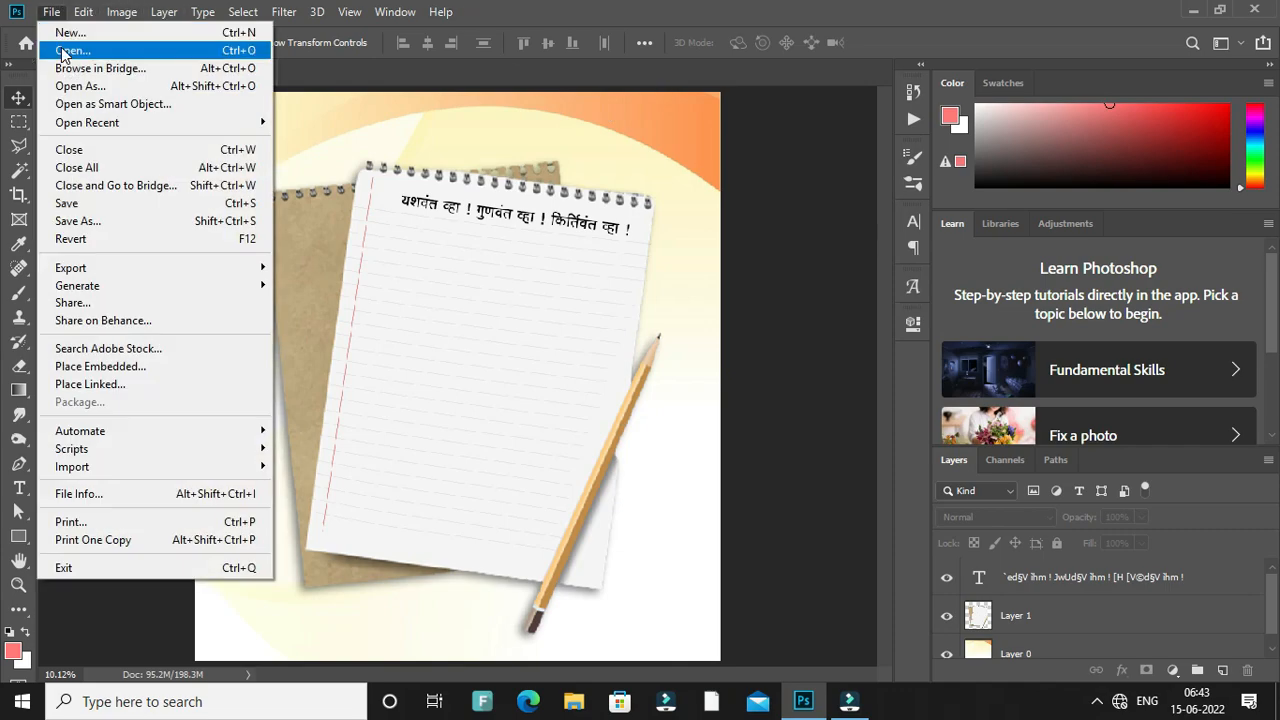
click(63, 49)
click(873, 183)
double_click(873, 183)
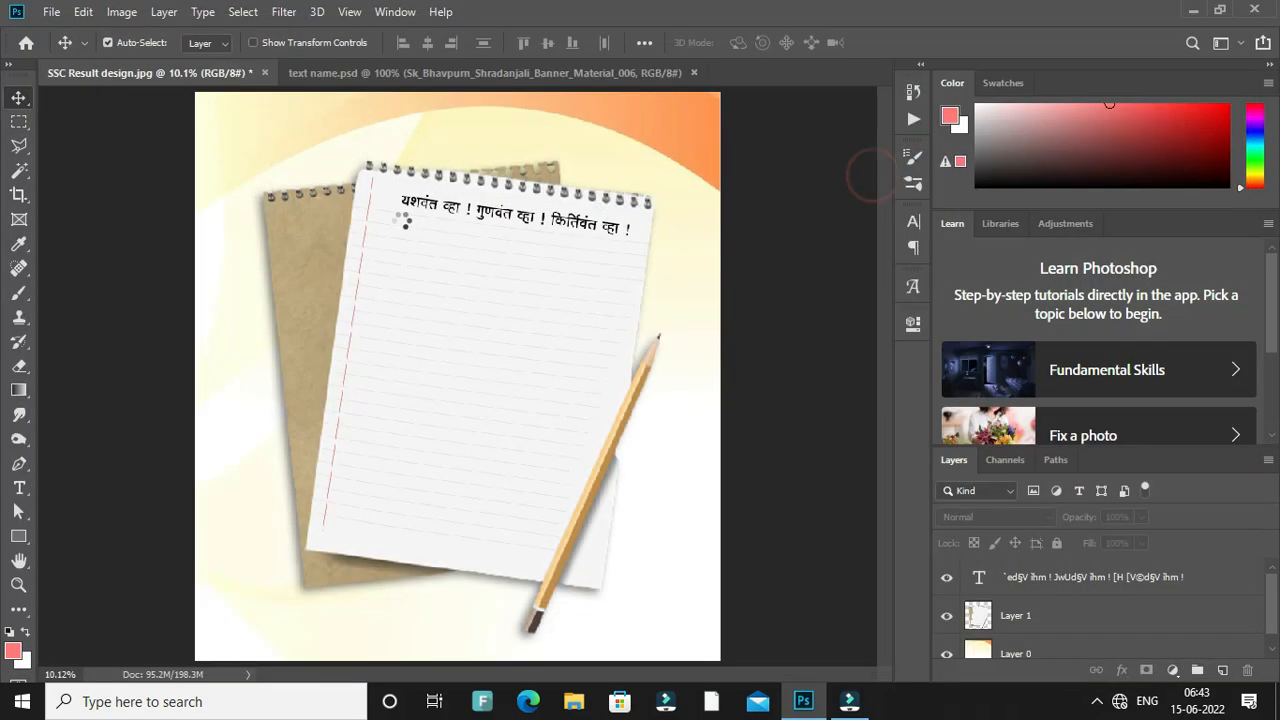
key(z)
right_click(439, 245)
click(488, 261)
key(v)
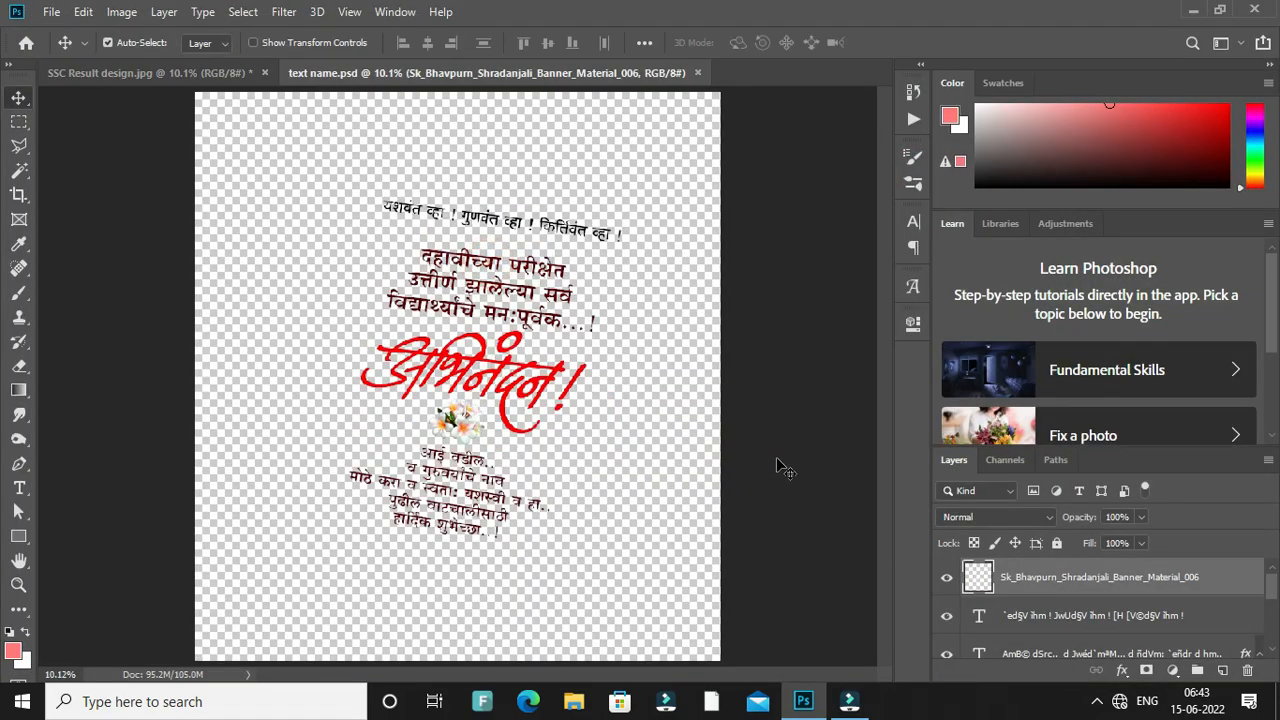
ctrl+click(775, 459)
- Copy the dark red three-line text starting "दहावीच्या परीक्षेत" from text name.psd onto the notepad below the slogan
scroll(567, 332, up, 4)
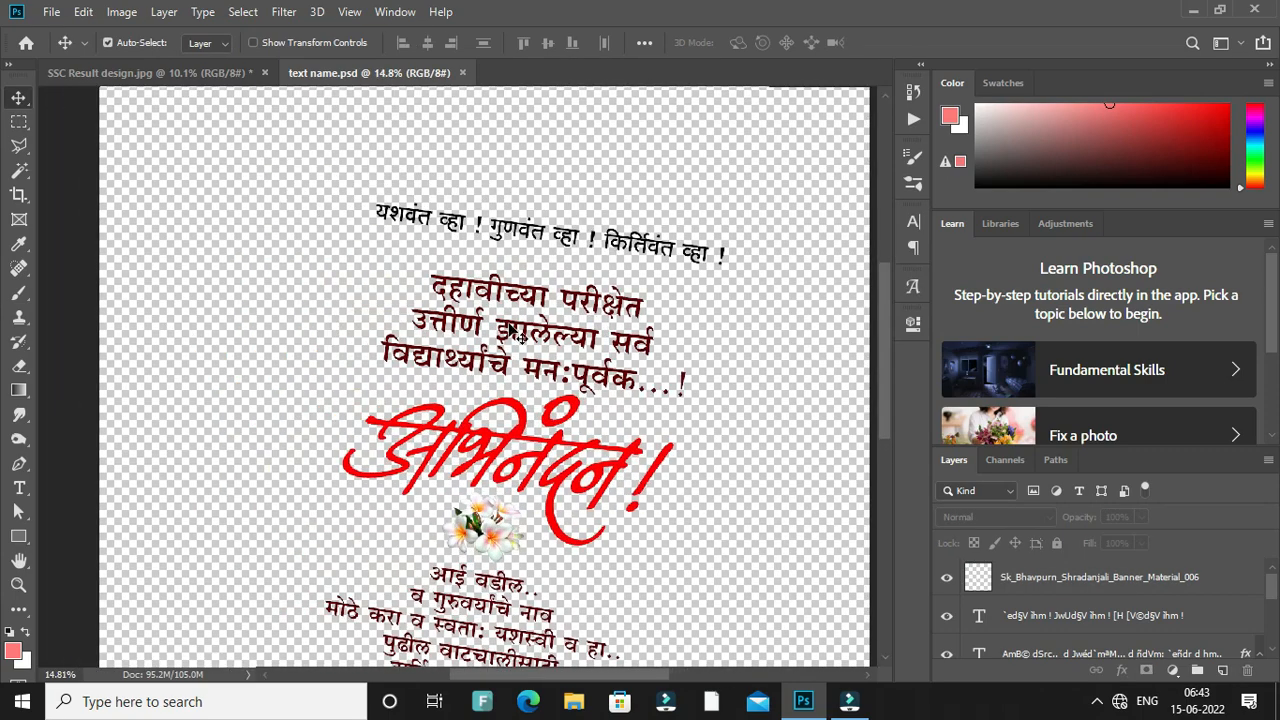
drag(508, 325, 425, 335)
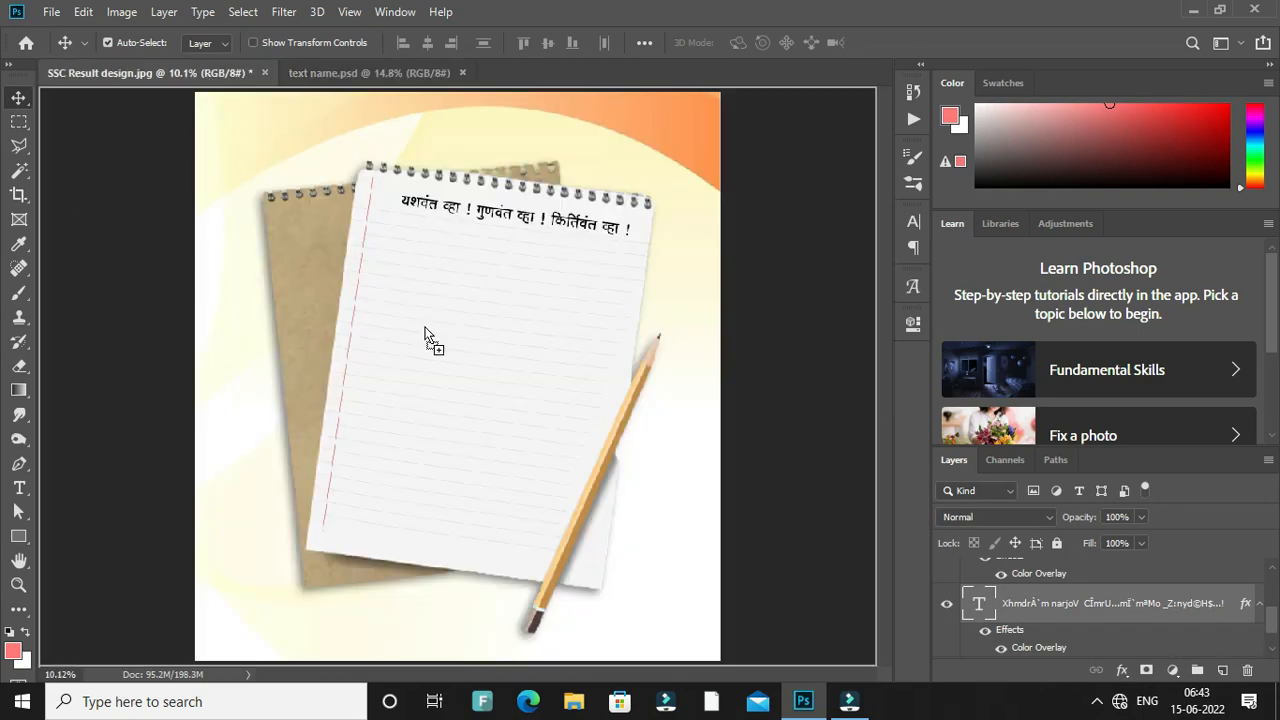
mouse_move(508, 297)
mouse_down()
mouse_move(528, 320)
mouse_move(522, 293)
mouse_up()
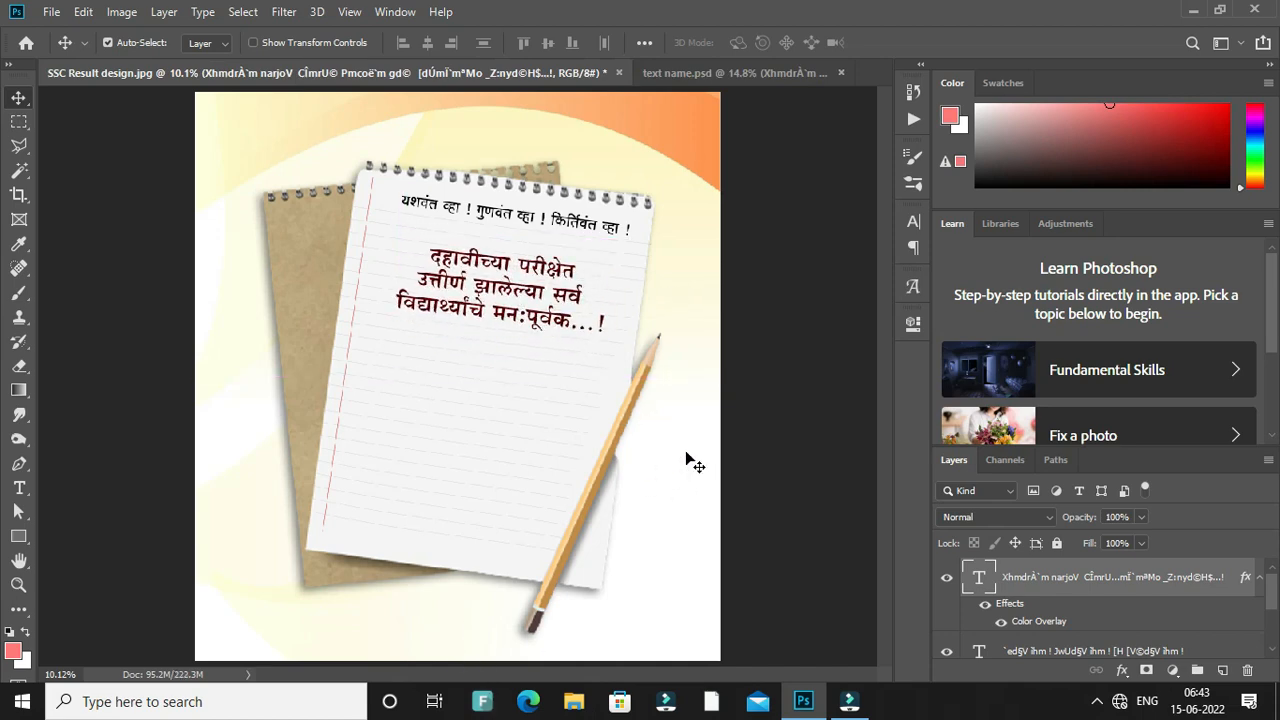
click(763, 443)
- Copy the red "अभिनंदन!" lettering from text name.psd below the three-line text and nudge it slightly left
click(611, 75)
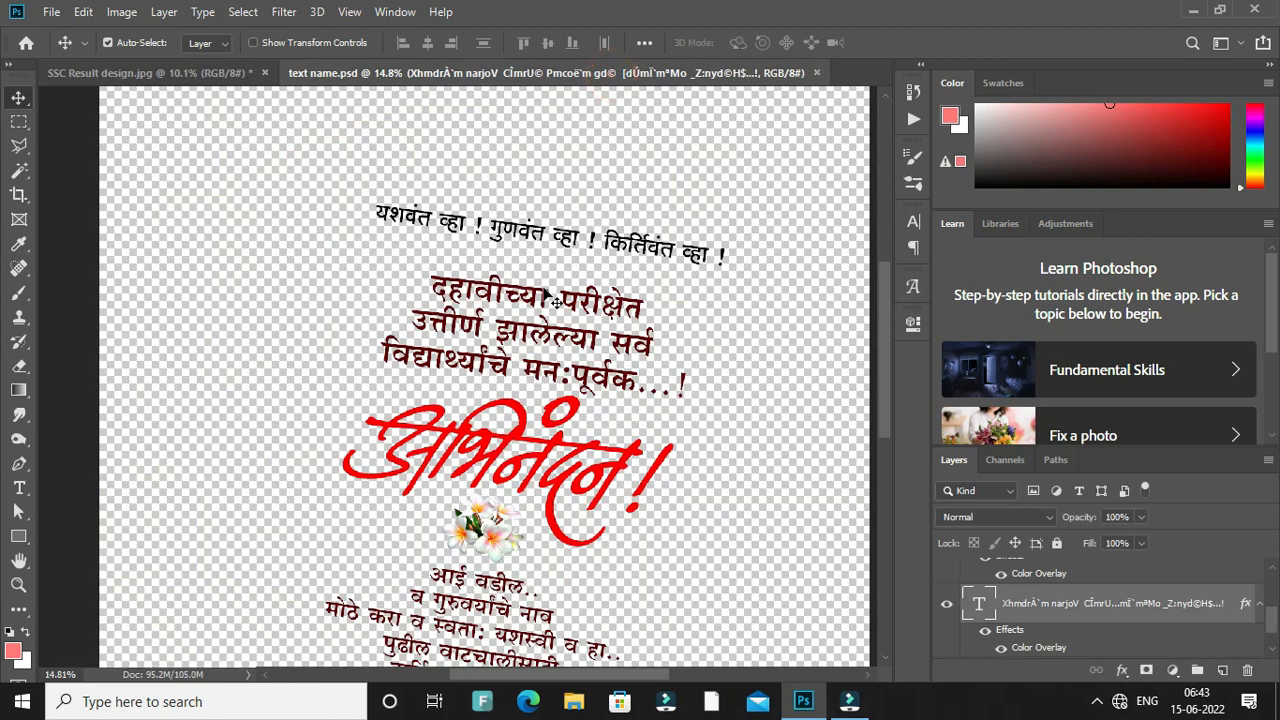
drag(564, 448, 466, 476)
drag(503, 404, 524, 446)
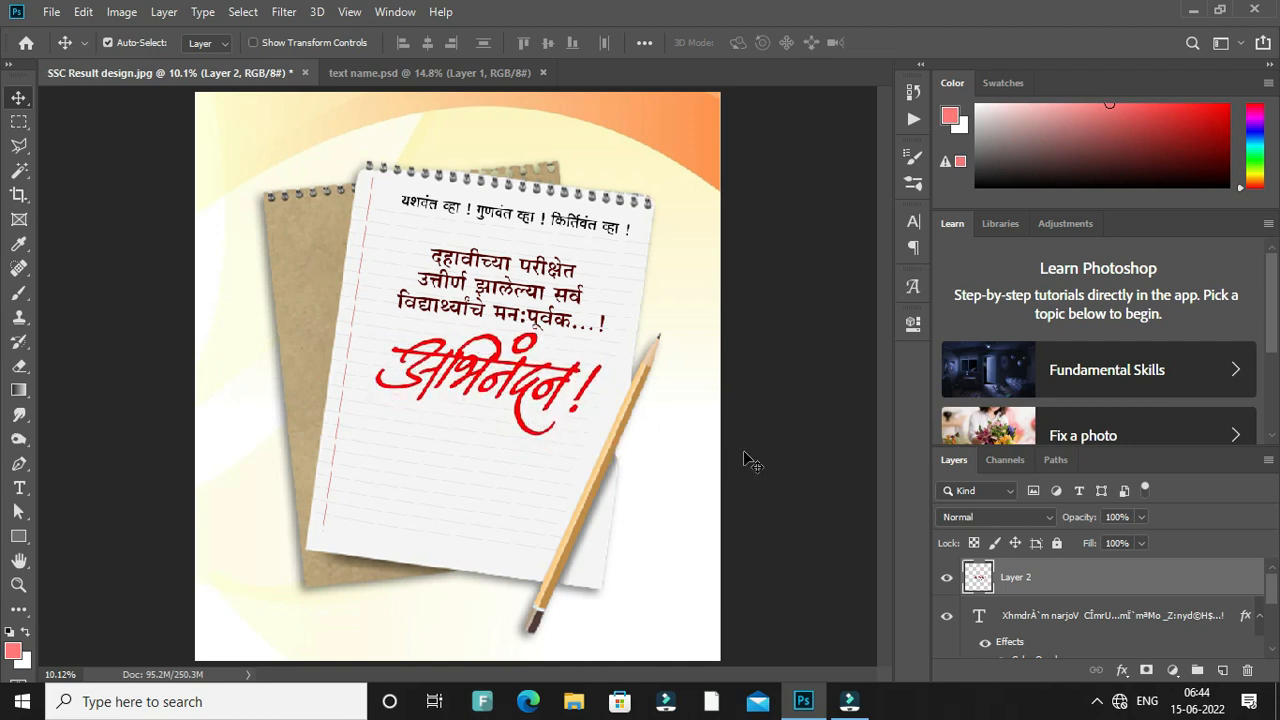
key(shift+Left)
key(shift+Left)
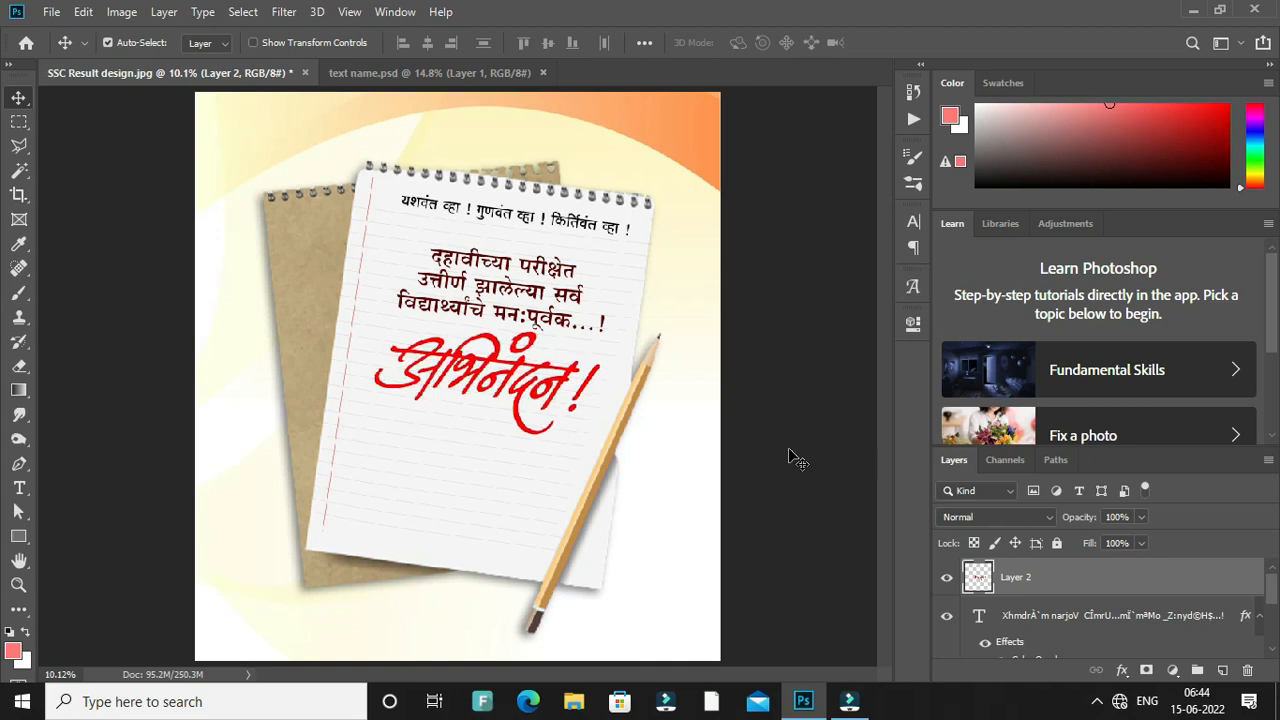
- Copy the flower image from text name.psd to below the "अभिनंदन!" lettering, scale it to 82.90% and deselect it
click(790, 455)
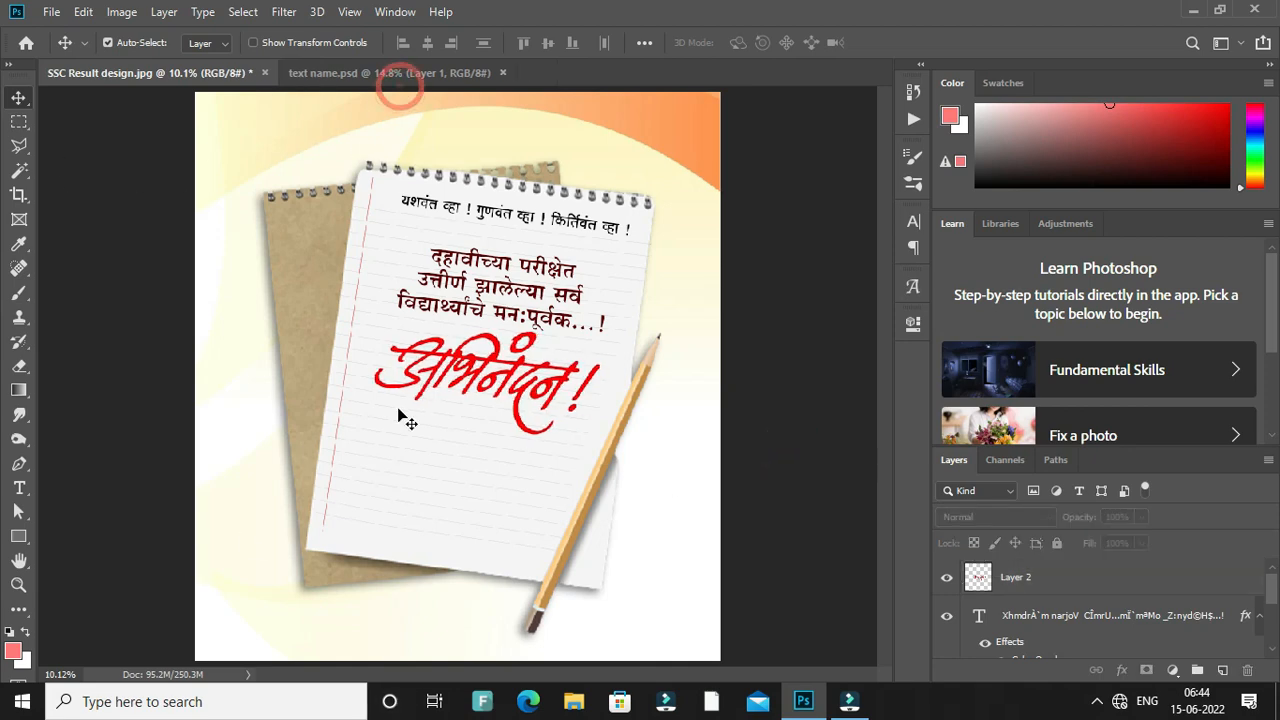
click(368, 78)
drag(492, 567, 334, 352)
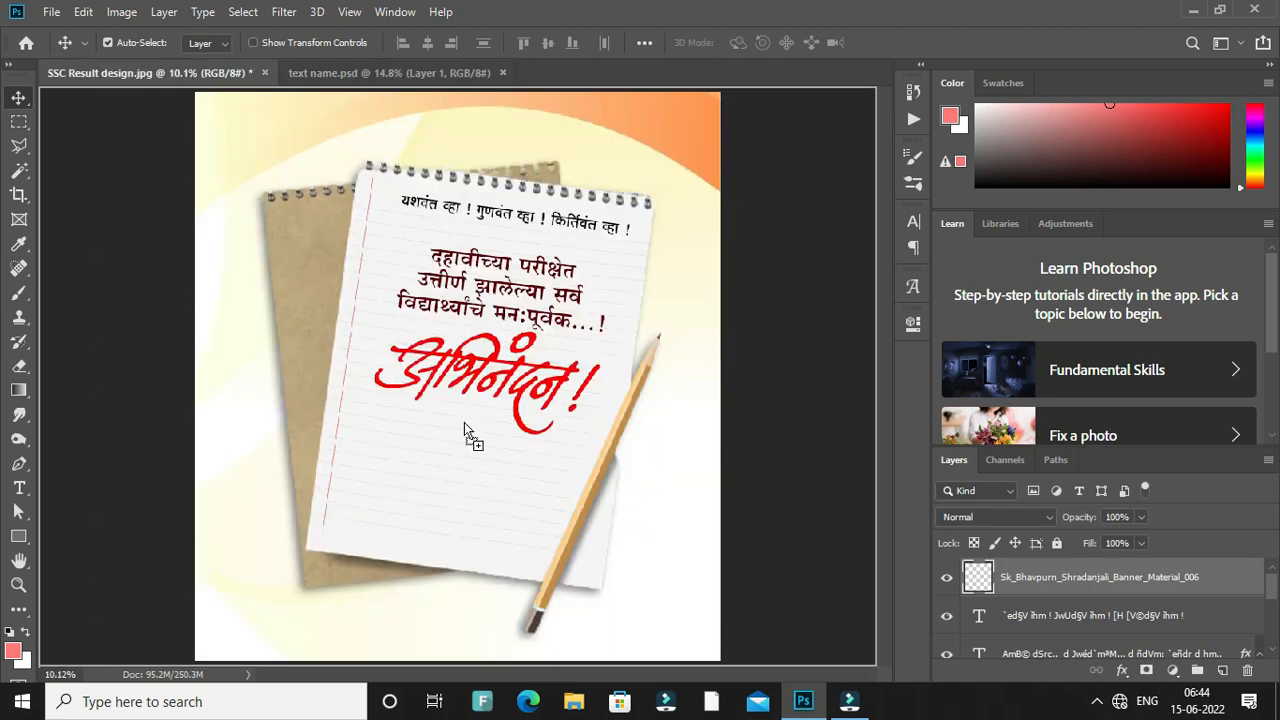
mouse_move(464, 422)
mouse_down()
mouse_move(482, 438)
mouse_move(473, 432)
mouse_up()
key(ctrl+t)
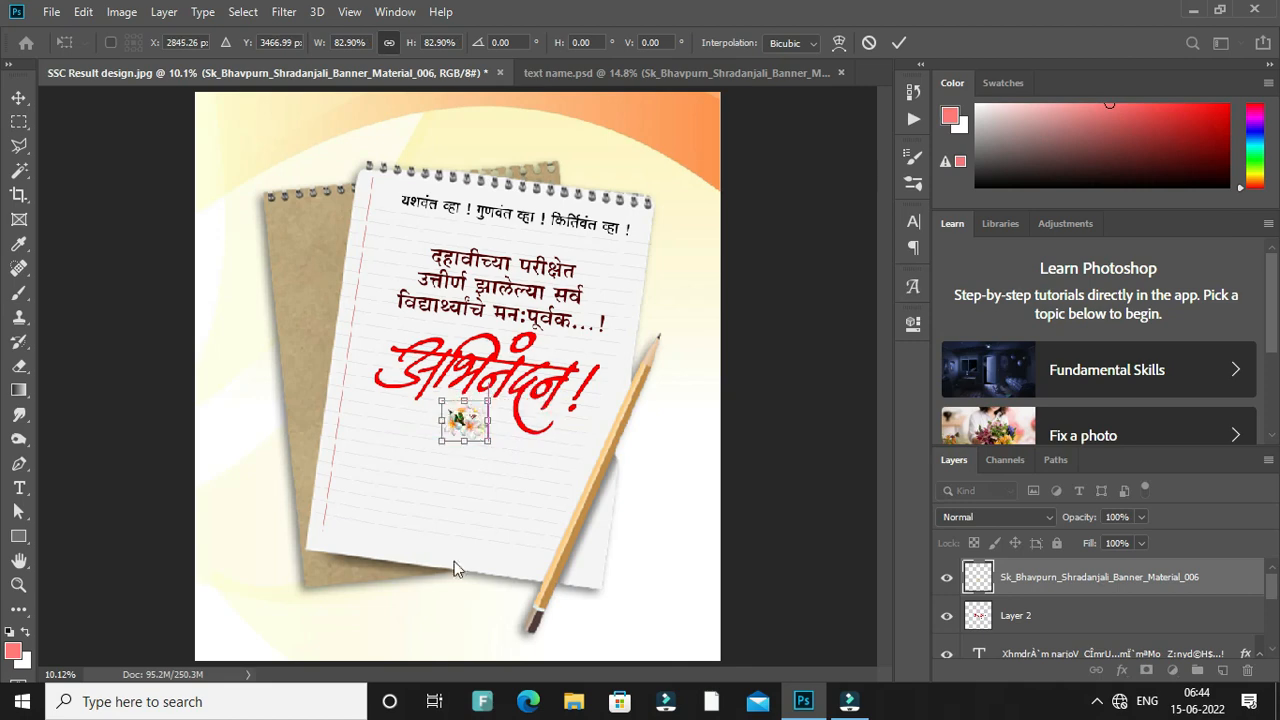
key(Return)
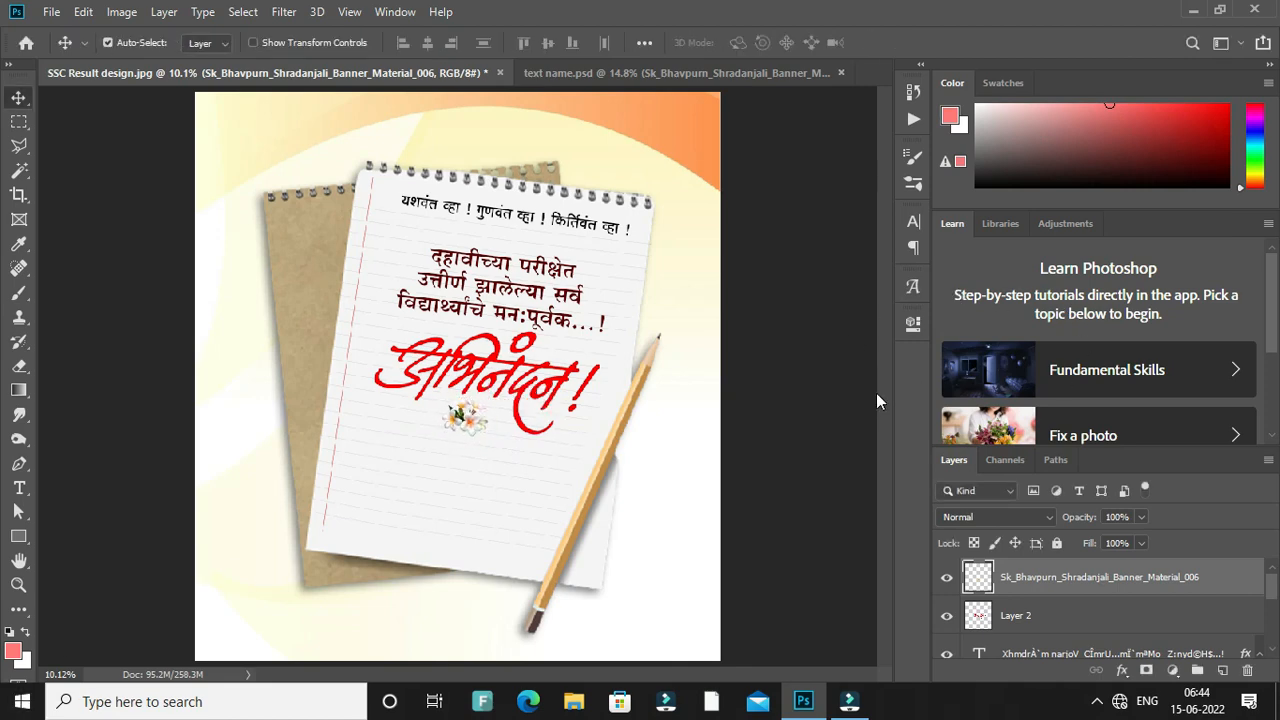
click(862, 410)
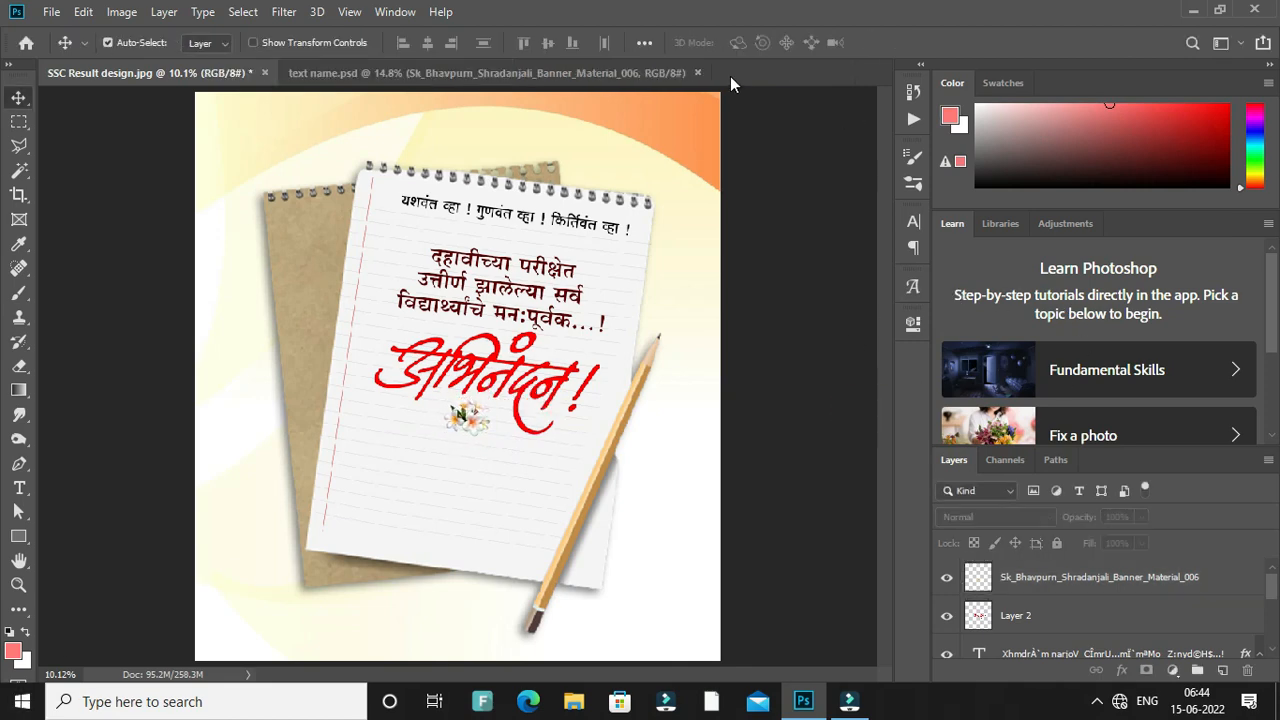
- Copy the dark red five-line text starting "आई वडील.." from text name.psd onto the notepad below the flowers and deselect it
click(650, 78)
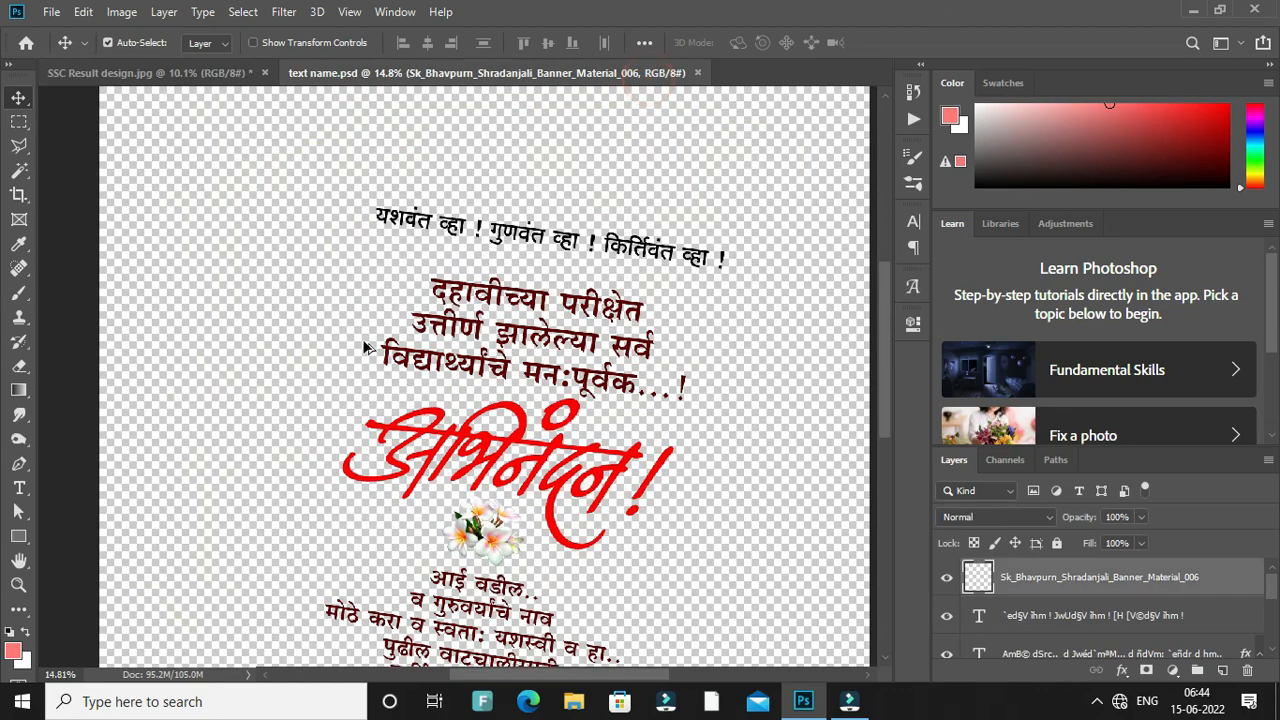
scroll(366, 349, up, 1)
scroll(586, 515, down, 3)
drag(510, 510, 368, 438)
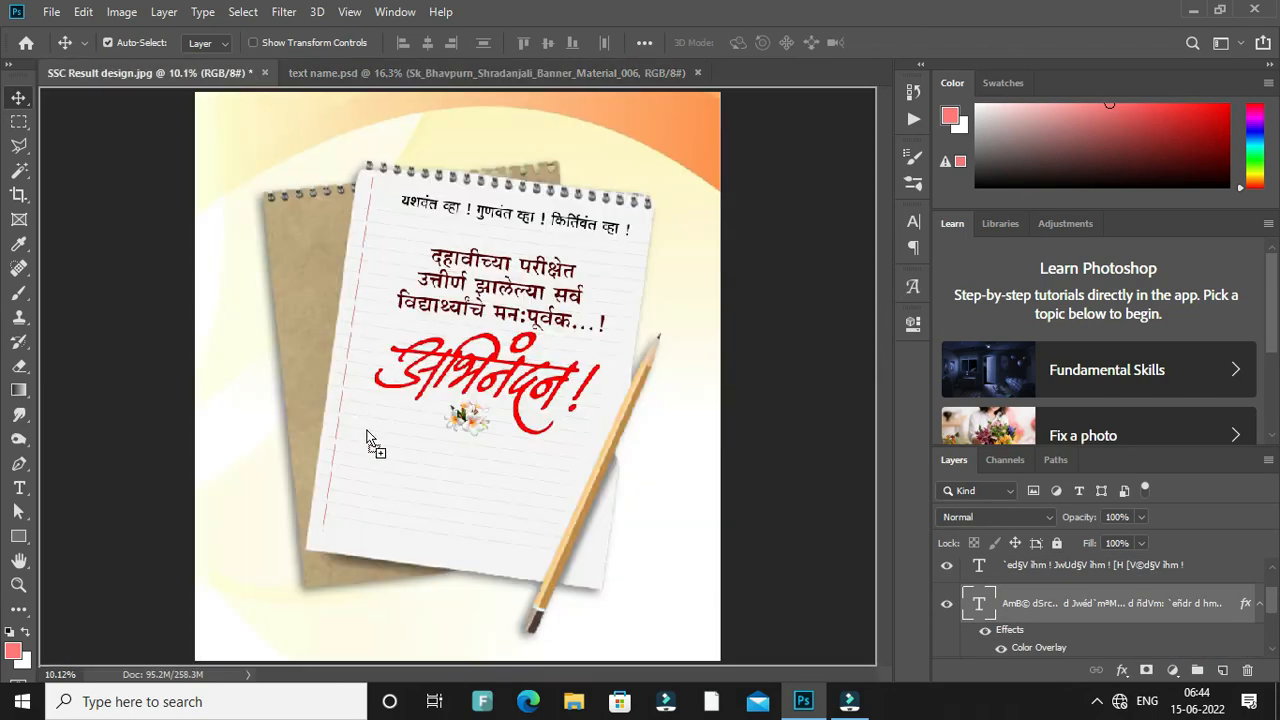
drag(459, 493, 468, 498)
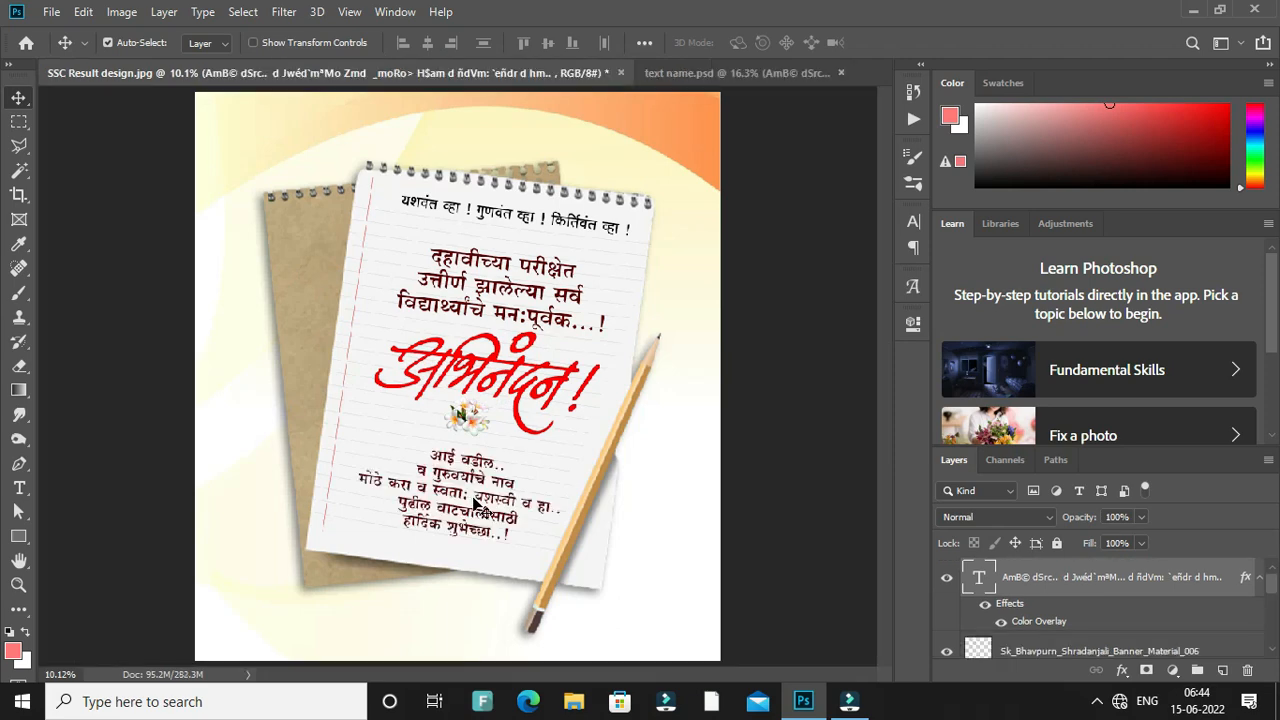
click(796, 524)
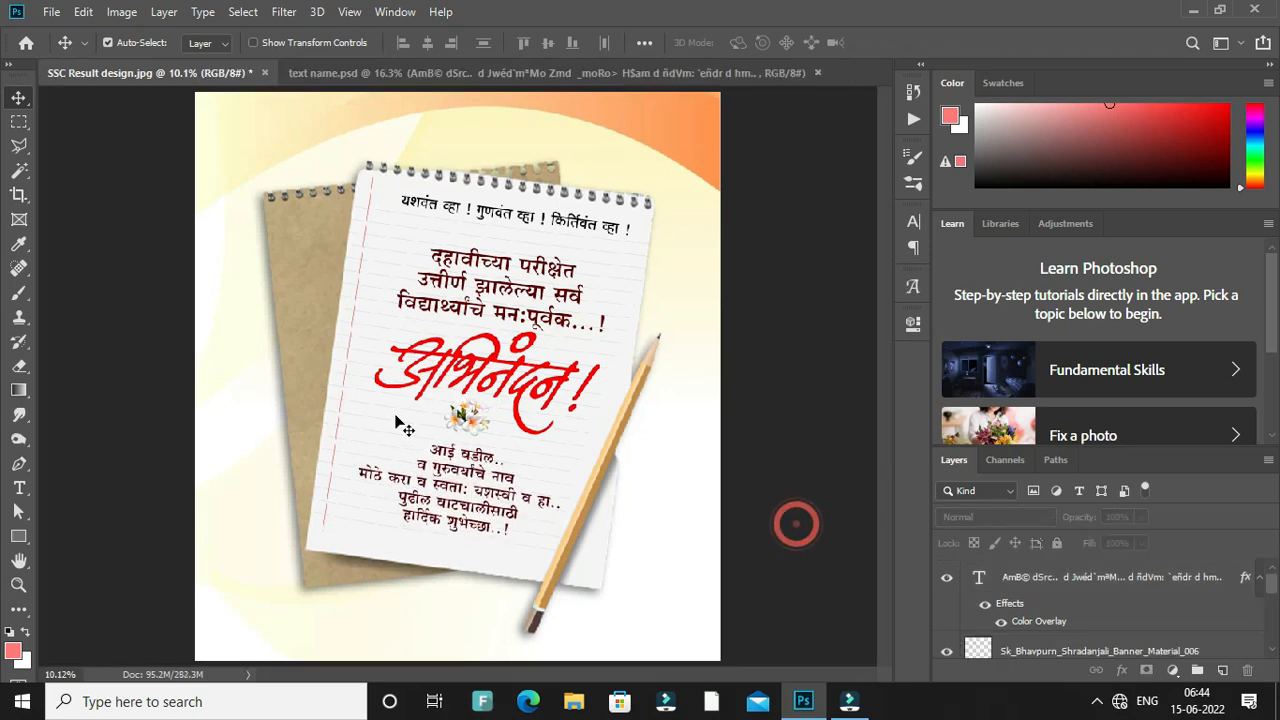
- Enlarge the flower image slightly between the "अभिनंदन!" lettering and the five-line text, then deselect it
click(462, 436)
drag(468, 425, 466, 444)
key(Return)
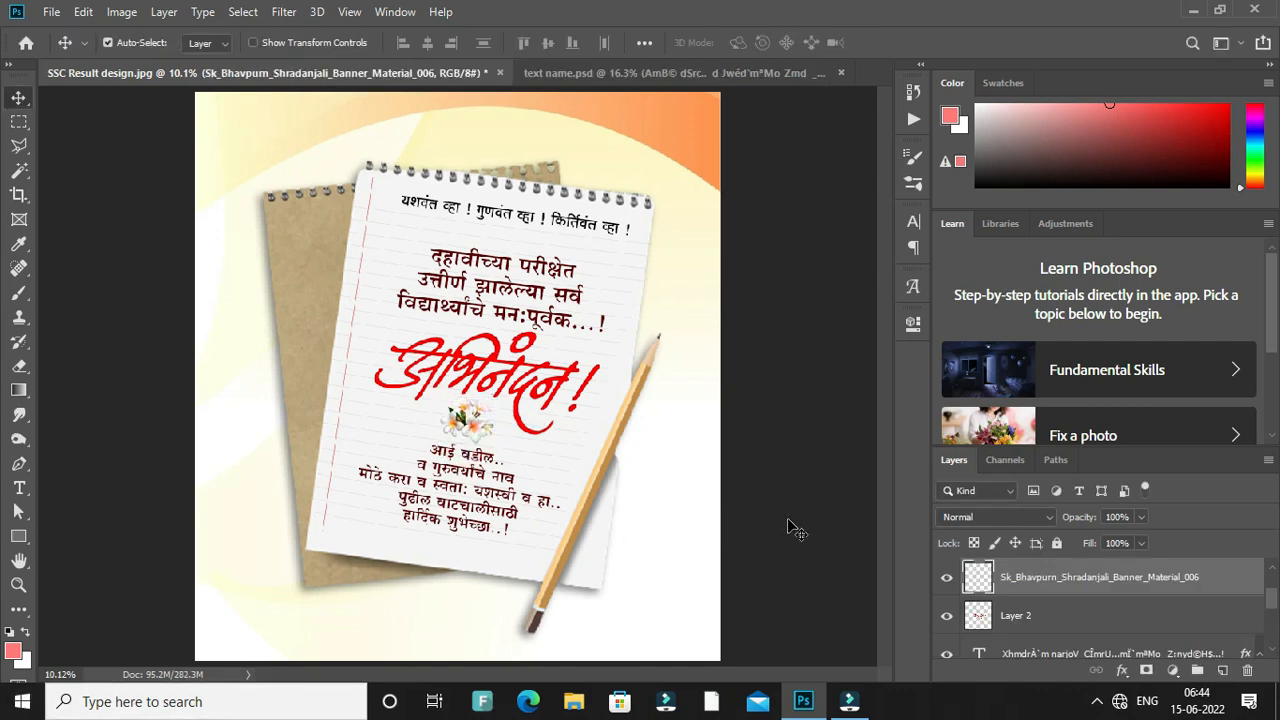
click(836, 478)
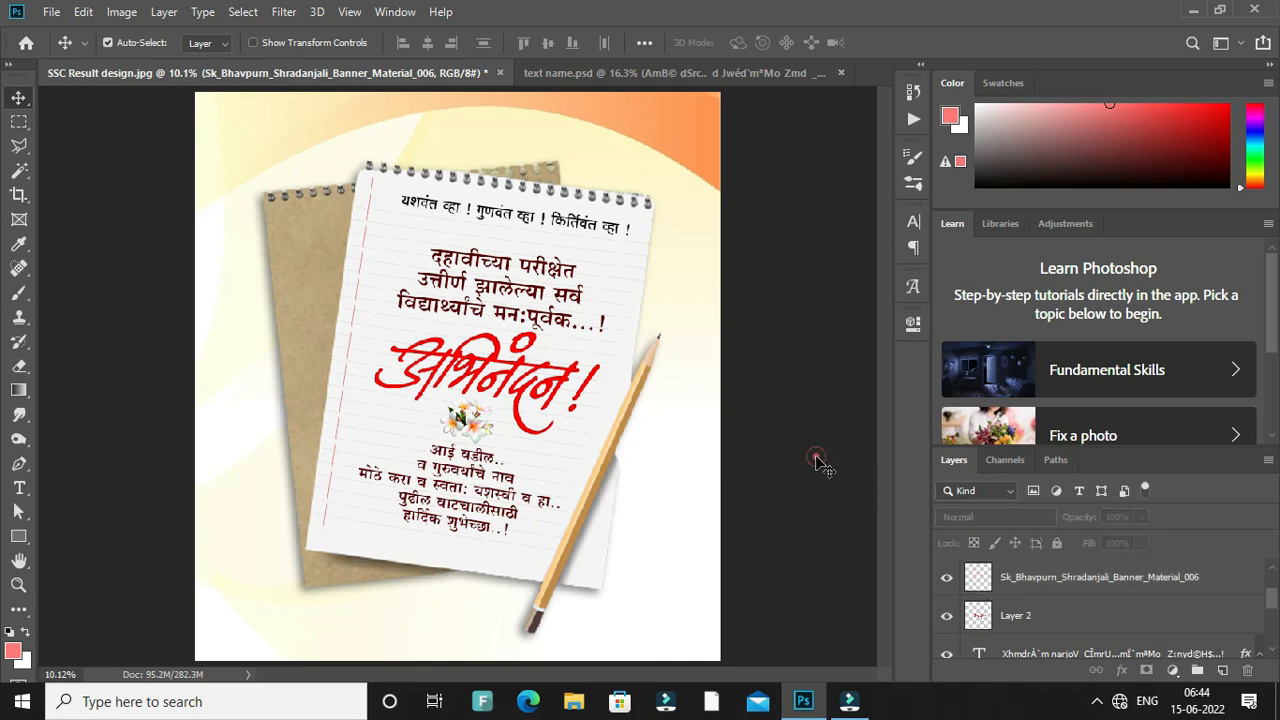
- Examine the notepad's text and flower layout up close, then fit the whole banner to the screen
scroll(605, 322, up, 5)
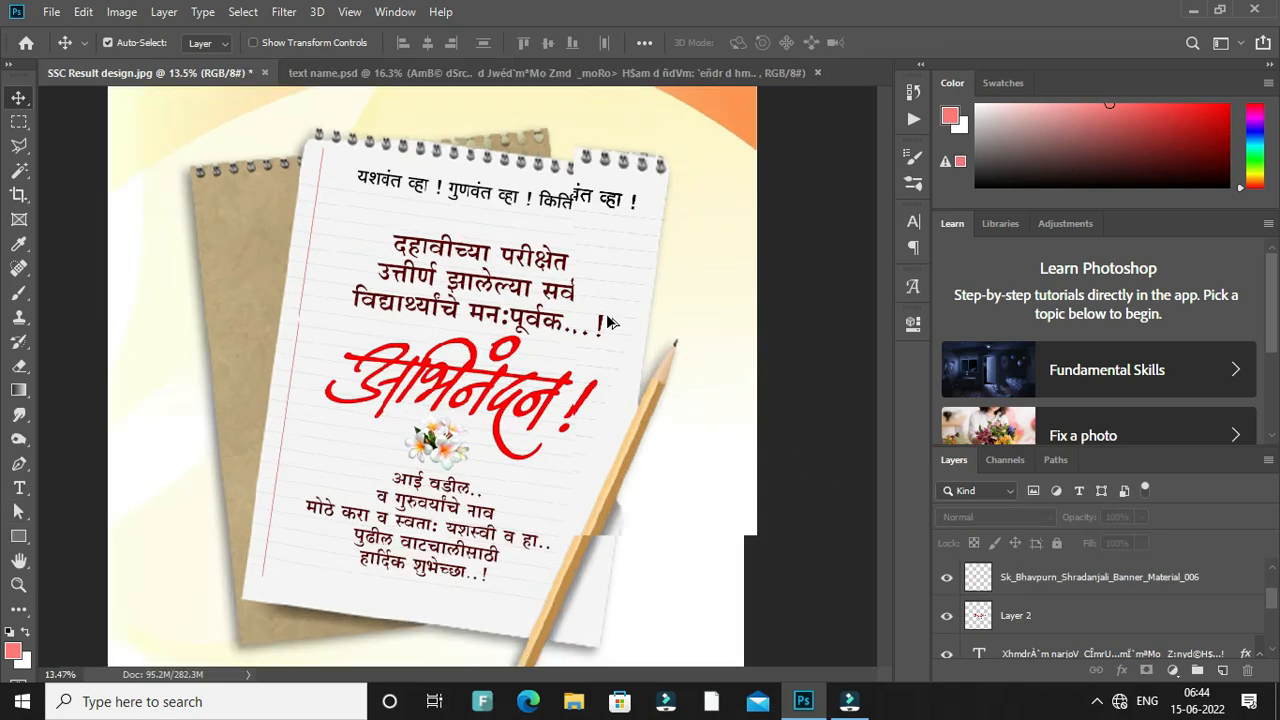
scroll(549, 303, down, 2)
drag(509, 229, 525, 386)
drag(507, 298, 487, 172)
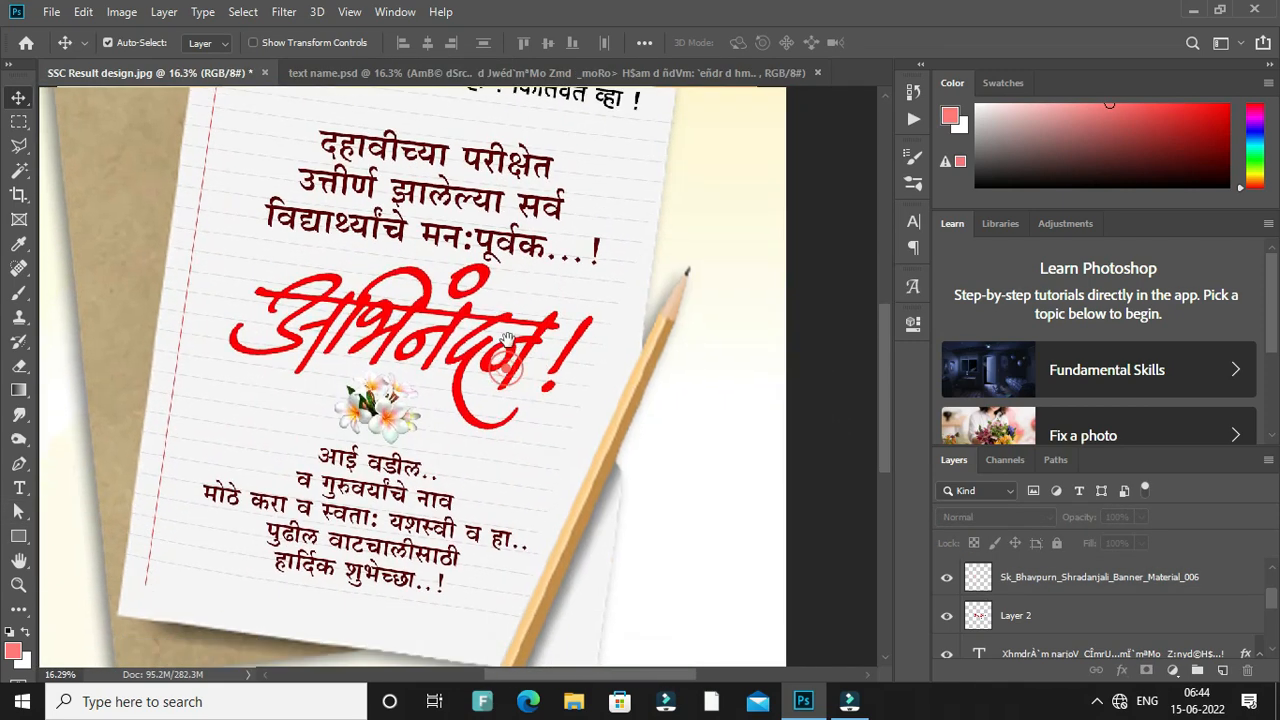
right_click(376, 284)
click(366, 282)
key(z)
right_click(365, 280)
click(395, 291)
key(v)
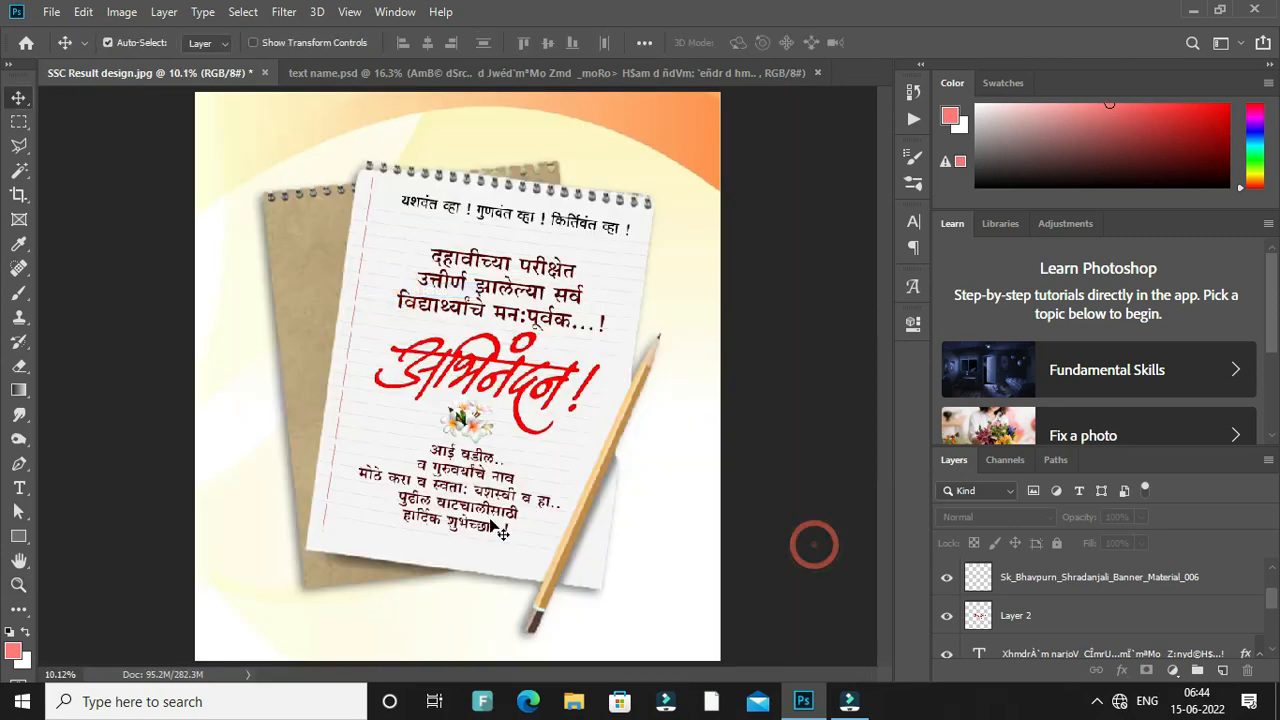
- Move the five-line text at the notepad's lower part slightly right and deselect it
drag(491, 521, 493, 523)
click(757, 534)
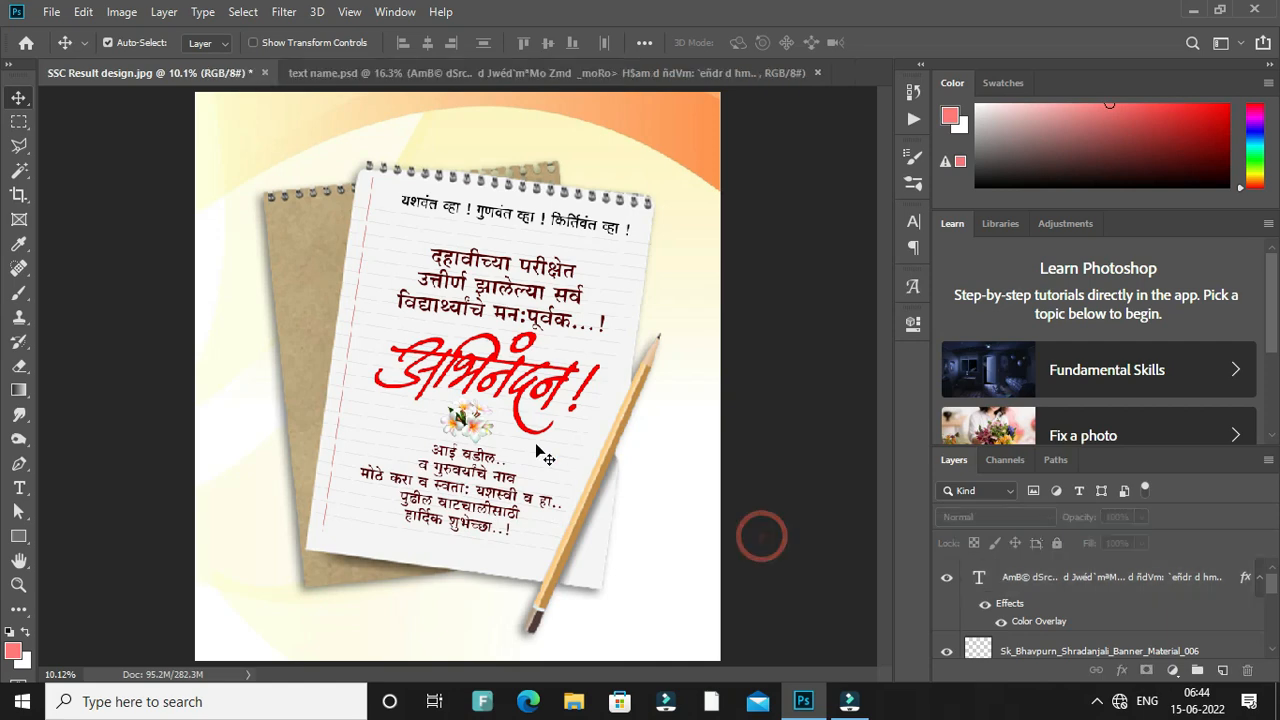
click(754, 482)
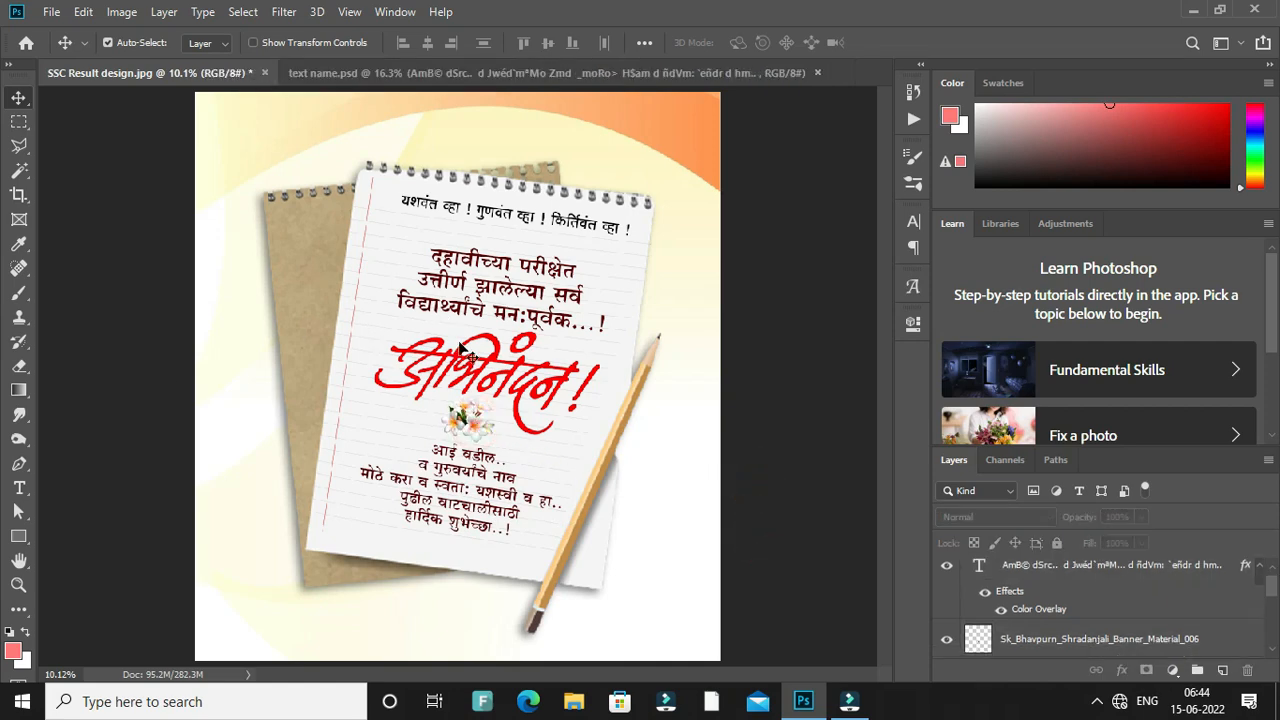
- Fit text name.psd to the screen and close it
click(535, 109)
click(526, 73)
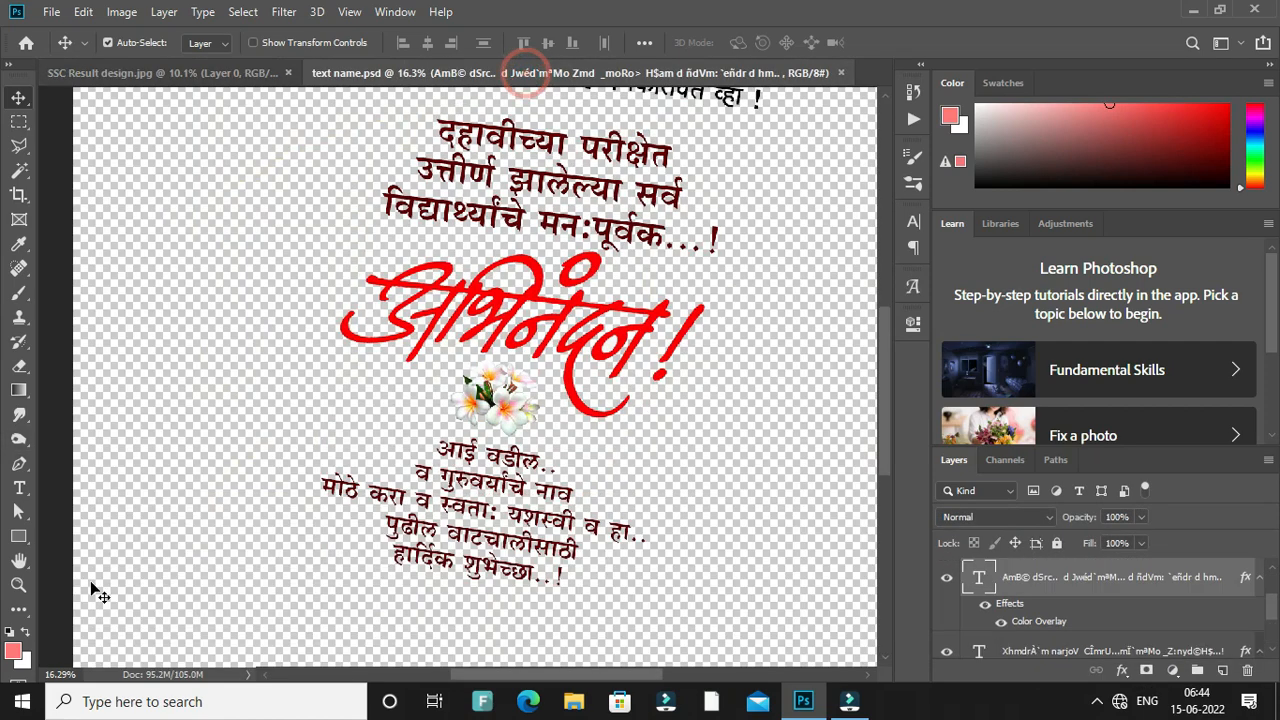
key(z)
right_click(390, 226)
click(445, 245)
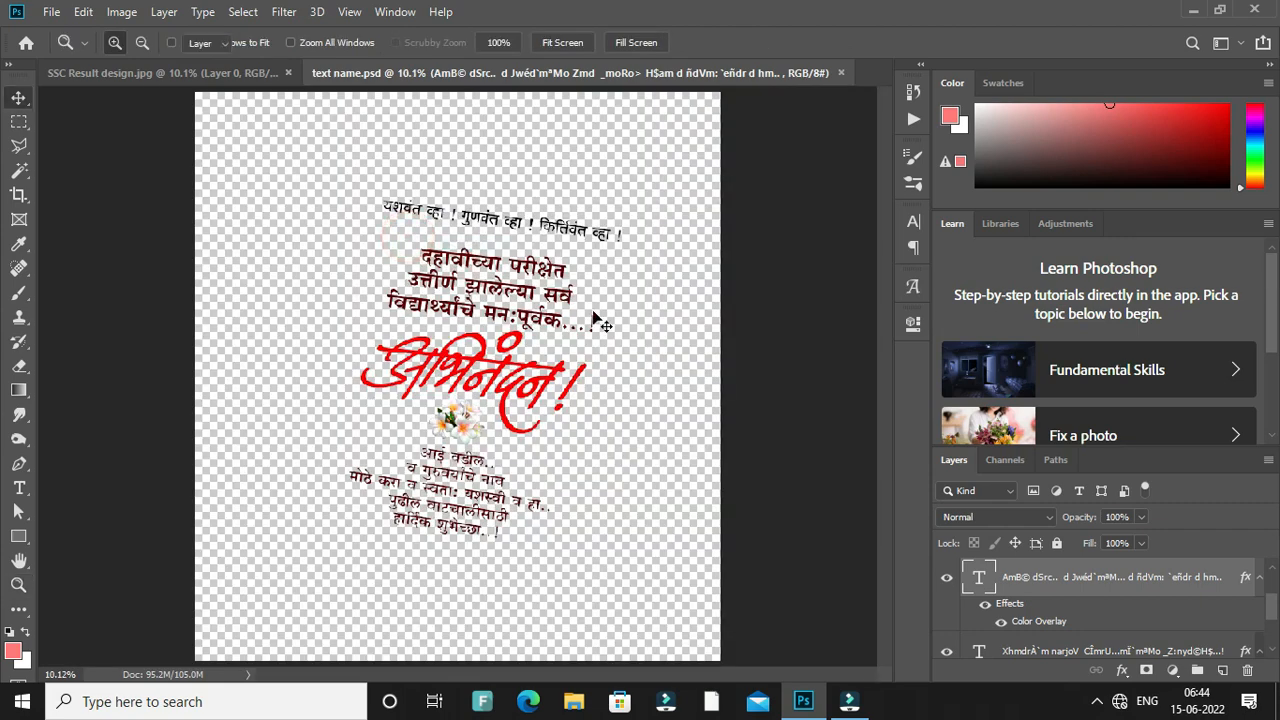
click(779, 303)
click(503, 73)
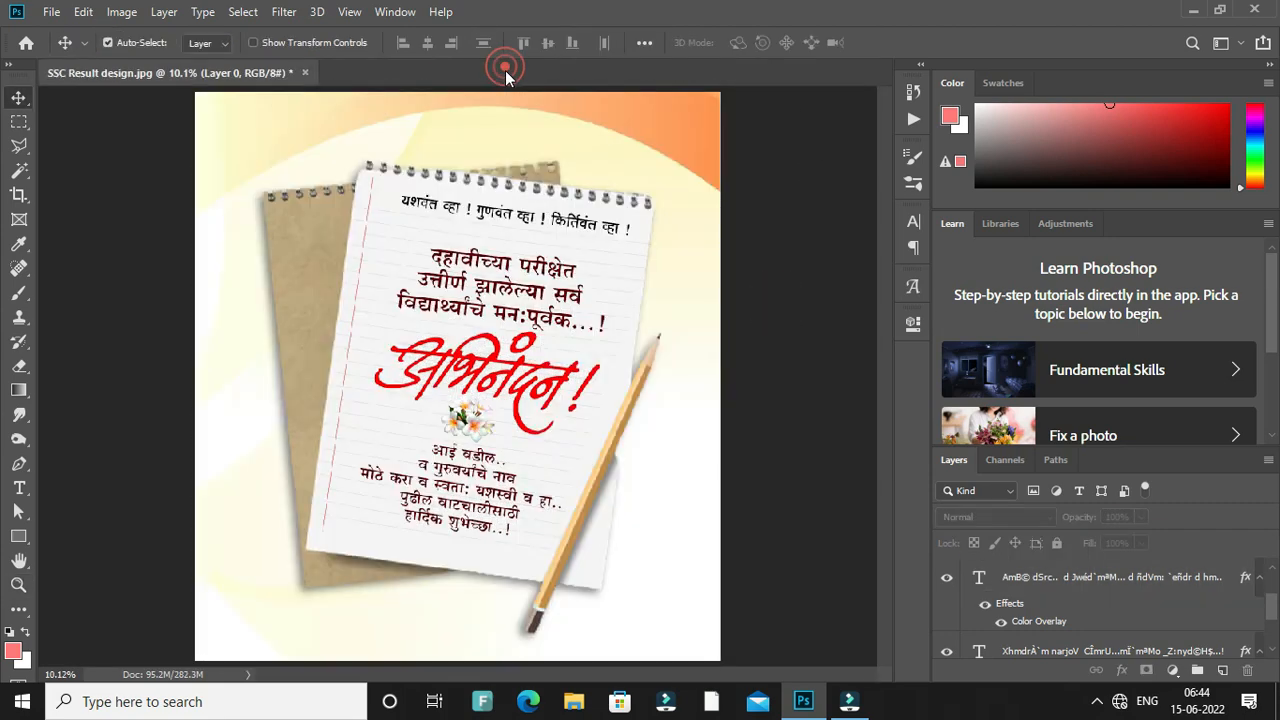
- Open line.png, copy its orange-red bar into the banner's bottom-left corner and close line.png
click(50, 12)
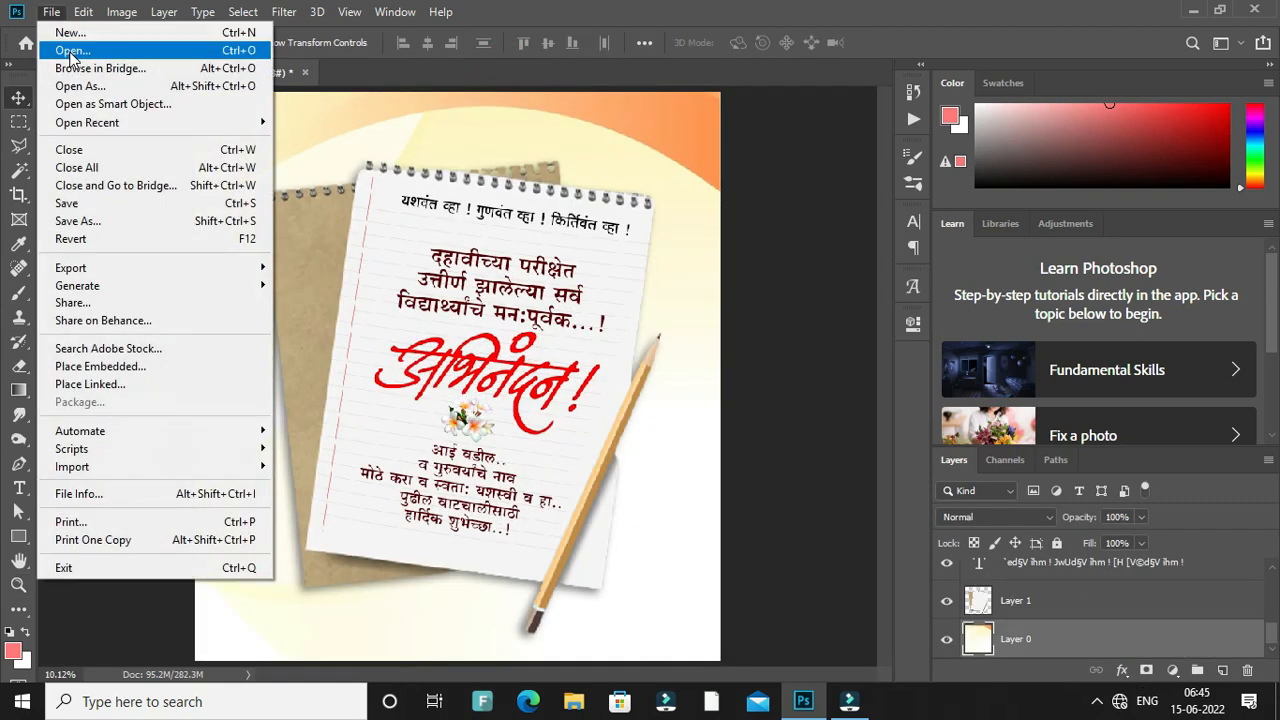
click(72, 54)
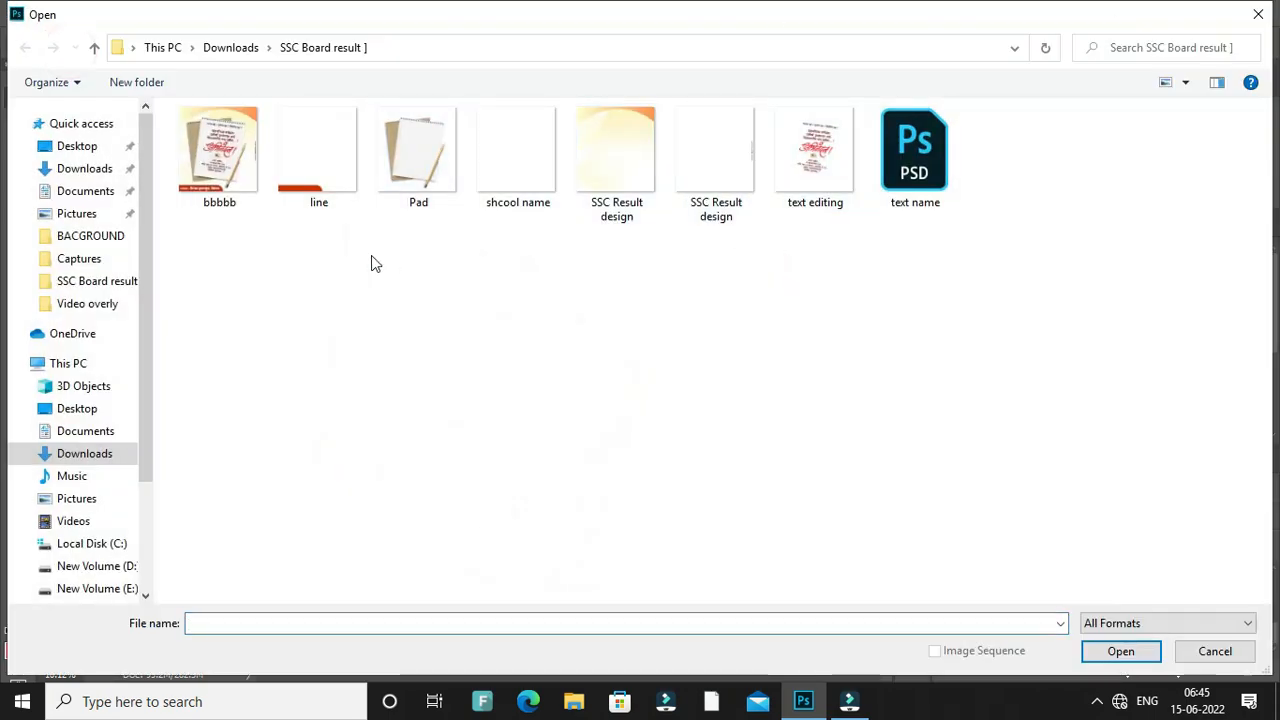
double_click(320, 191)
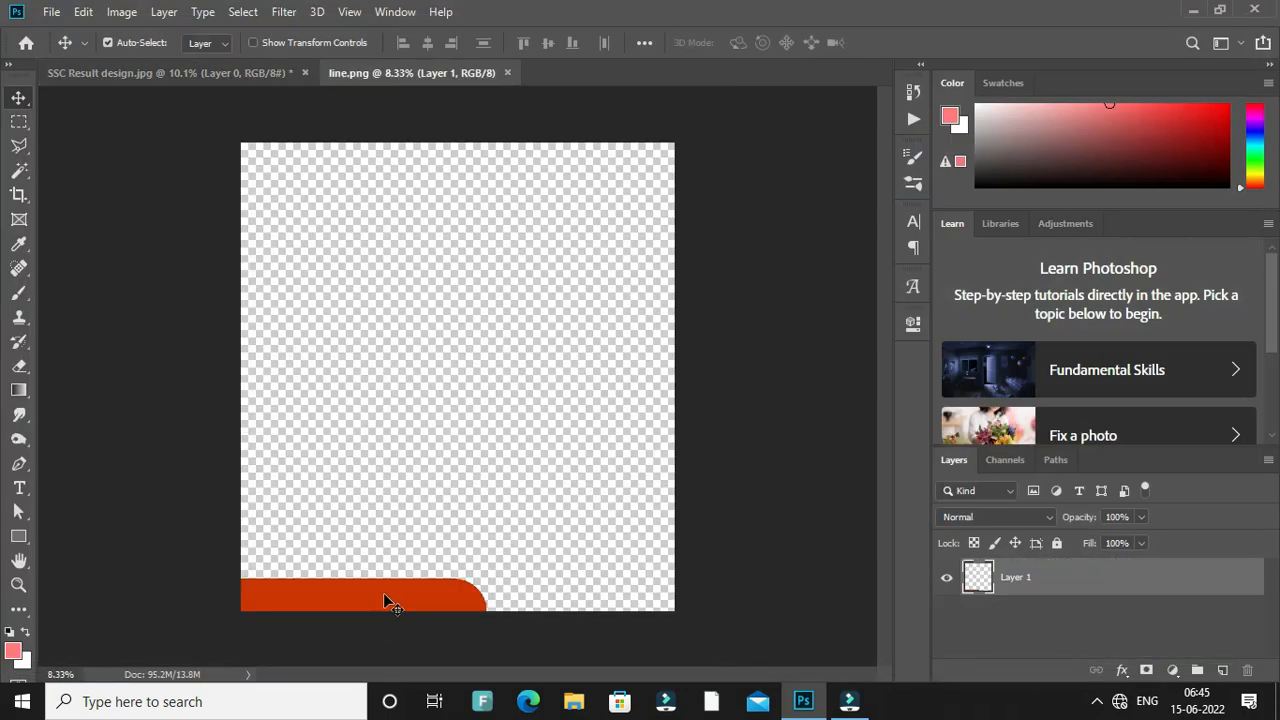
drag(388, 600, 384, 640)
key(ctrl+z)
drag(283, 583, 216, 648)
click(130, 444)
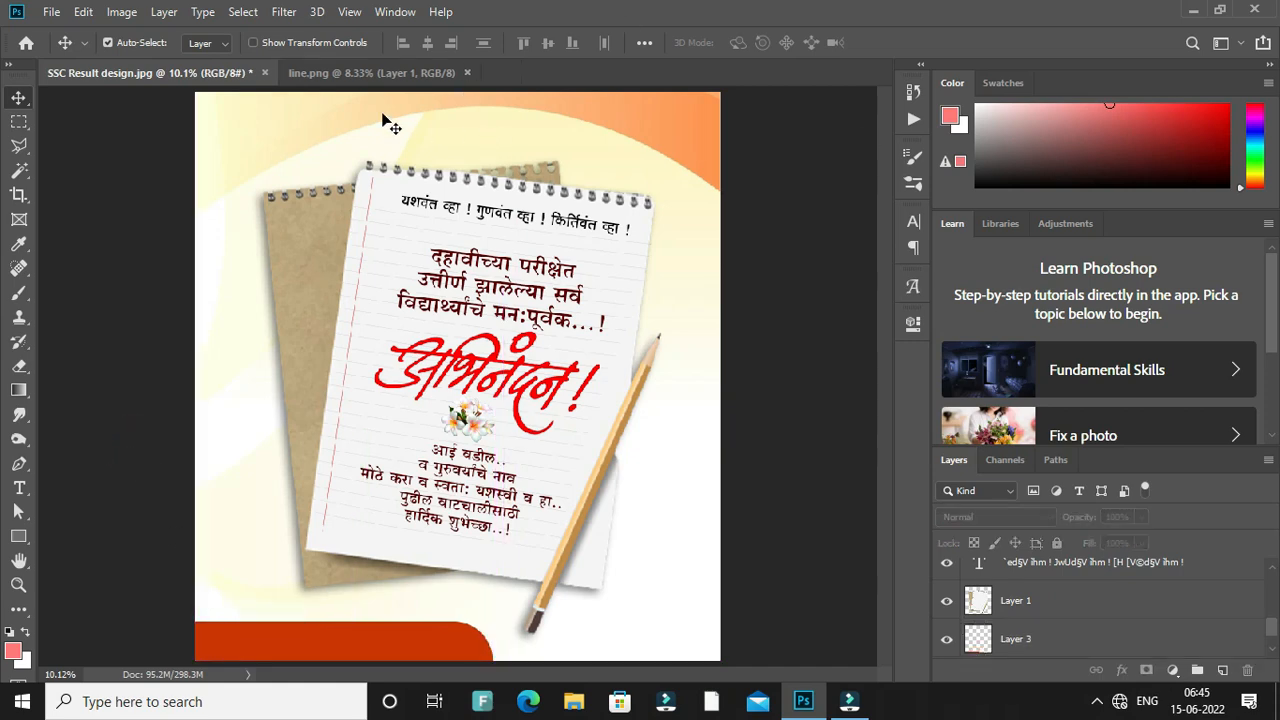
click(366, 74)
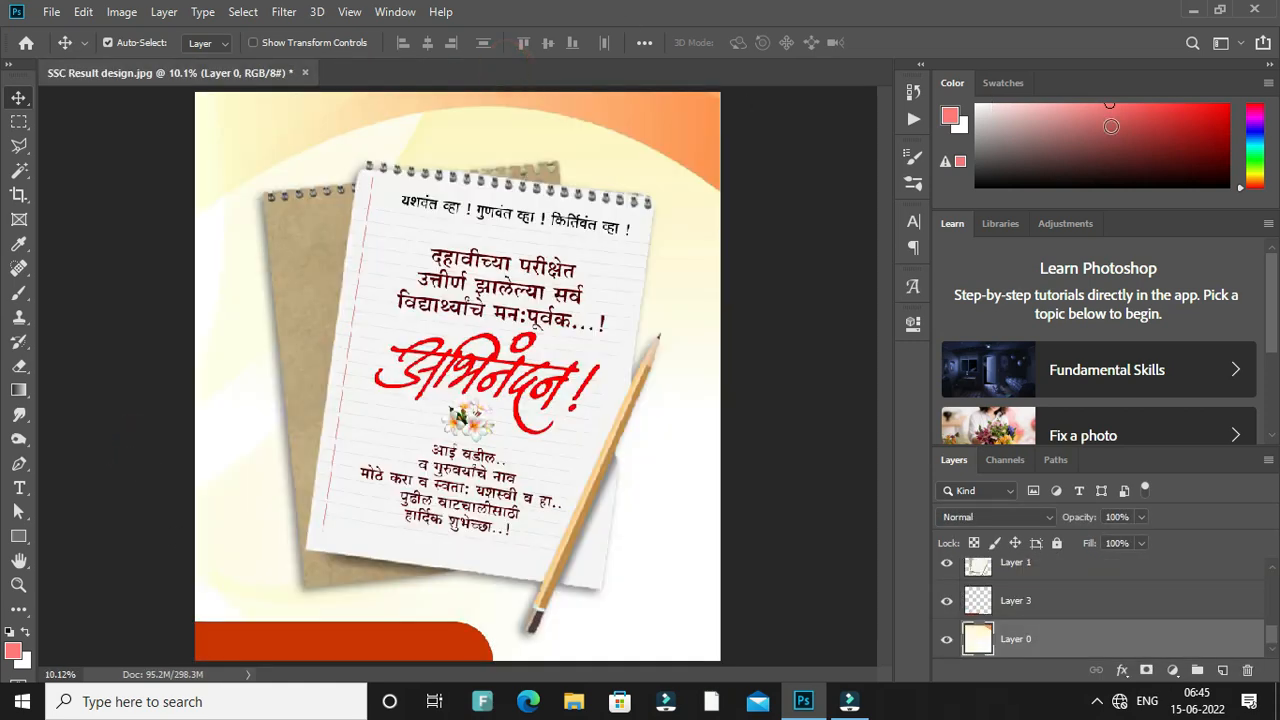
- Open shcool name.png and copy its white school-name line onto the orange-red bar at the banner's bottom
click(51, 12)
click(58, 51)
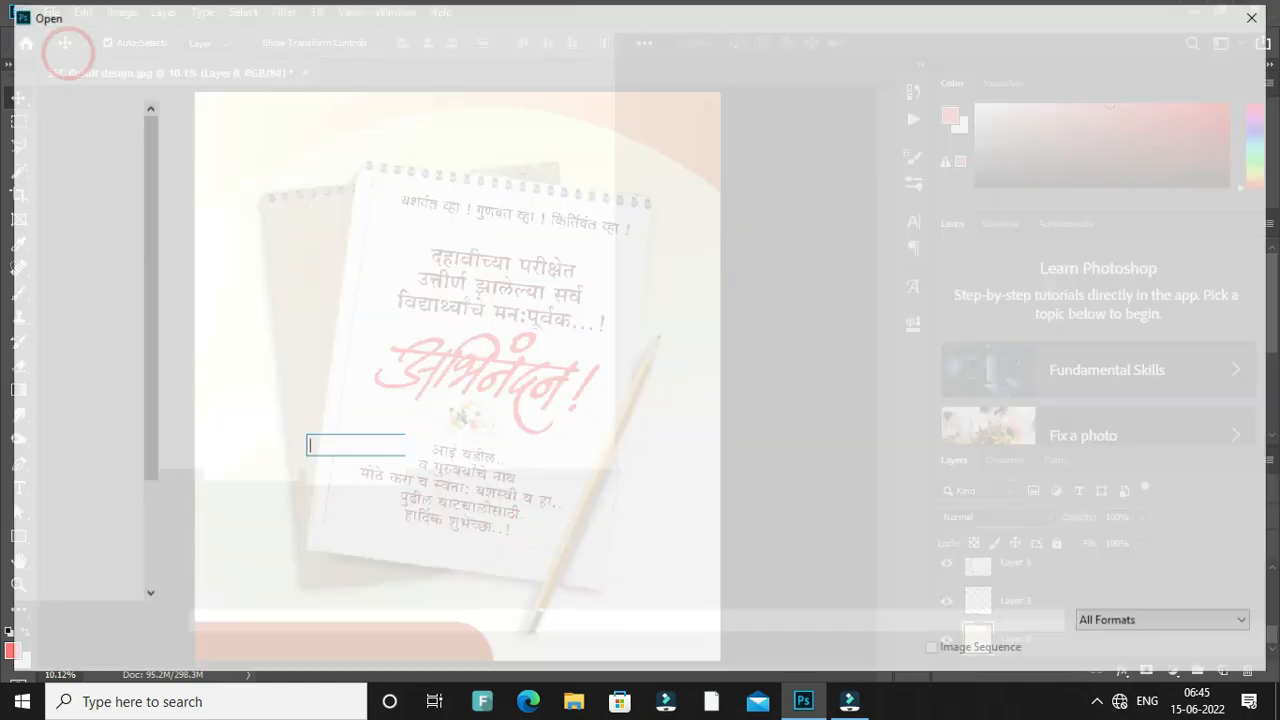
click(430, 277)
double_click(497, 167)
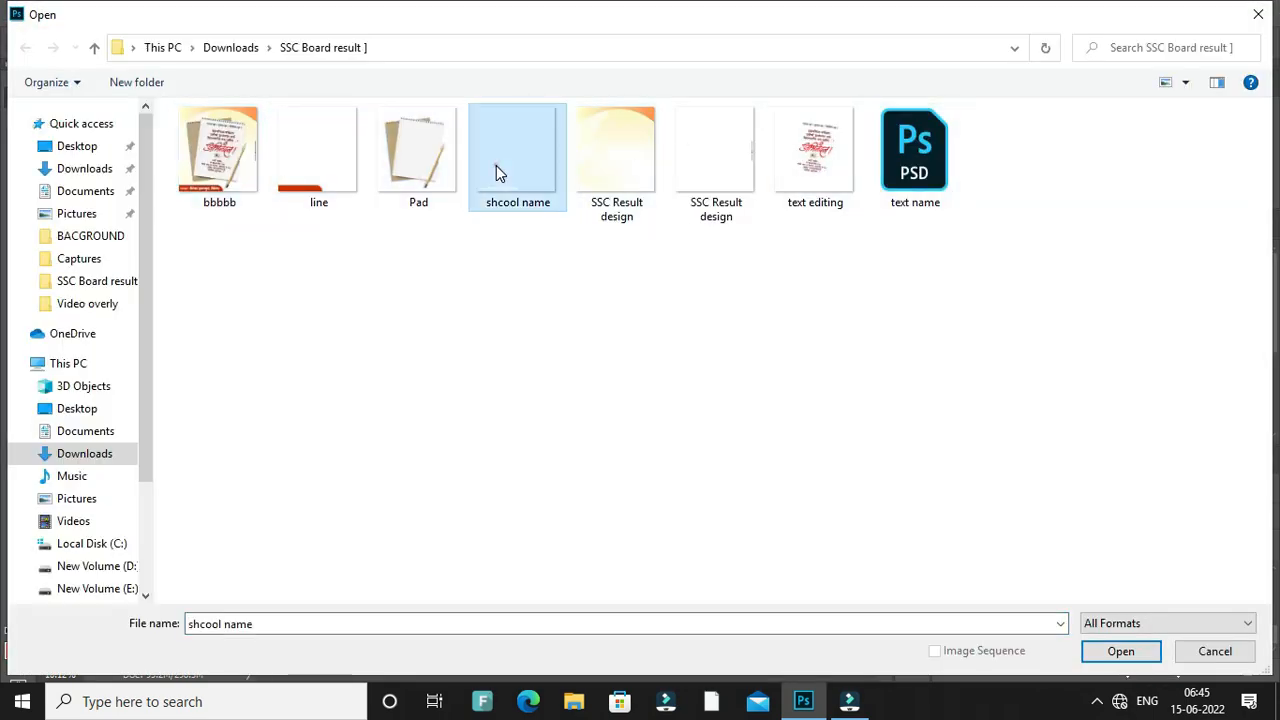
scroll(311, 607, up, 3)
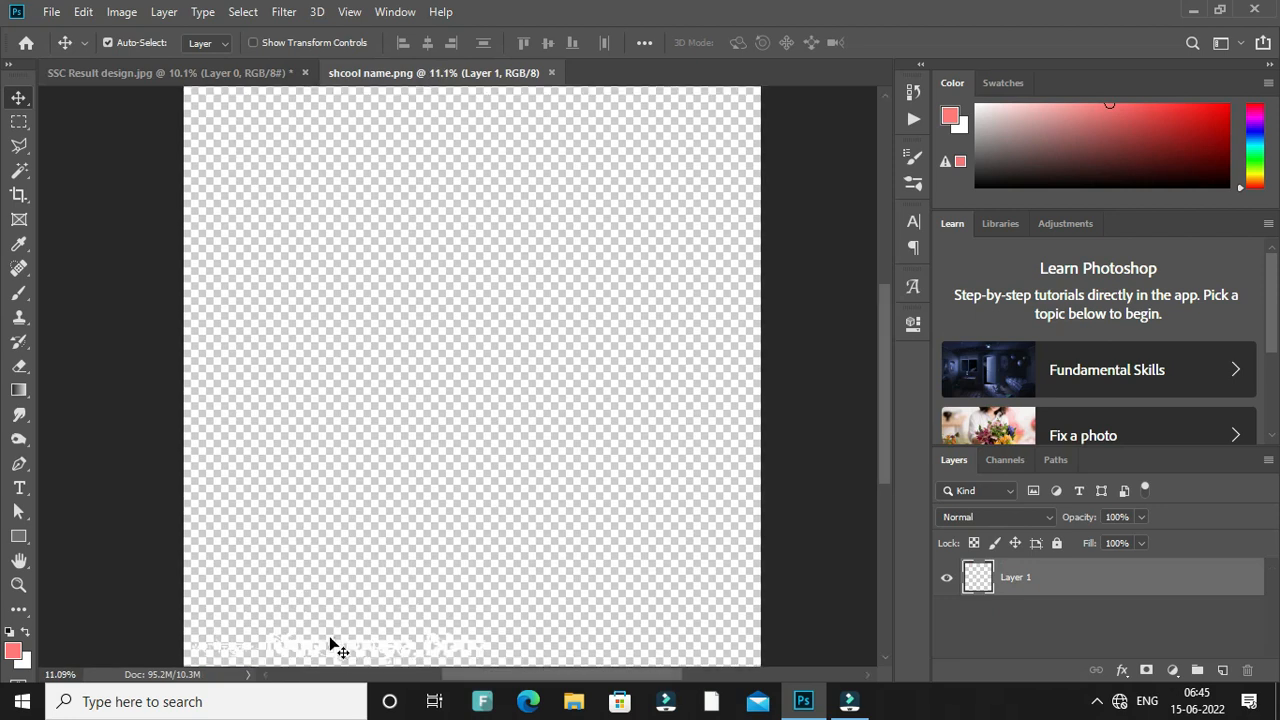
drag(330, 645, 289, 535)
mouse_move(370, 645)
mouse_down()
mouse_move(326, 623)
mouse_move(337, 609)
mouse_move(234, 346)
mouse_move(190, 95)
mouse_move(140, 72)
mouse_move(358, 651)
mouse_up()
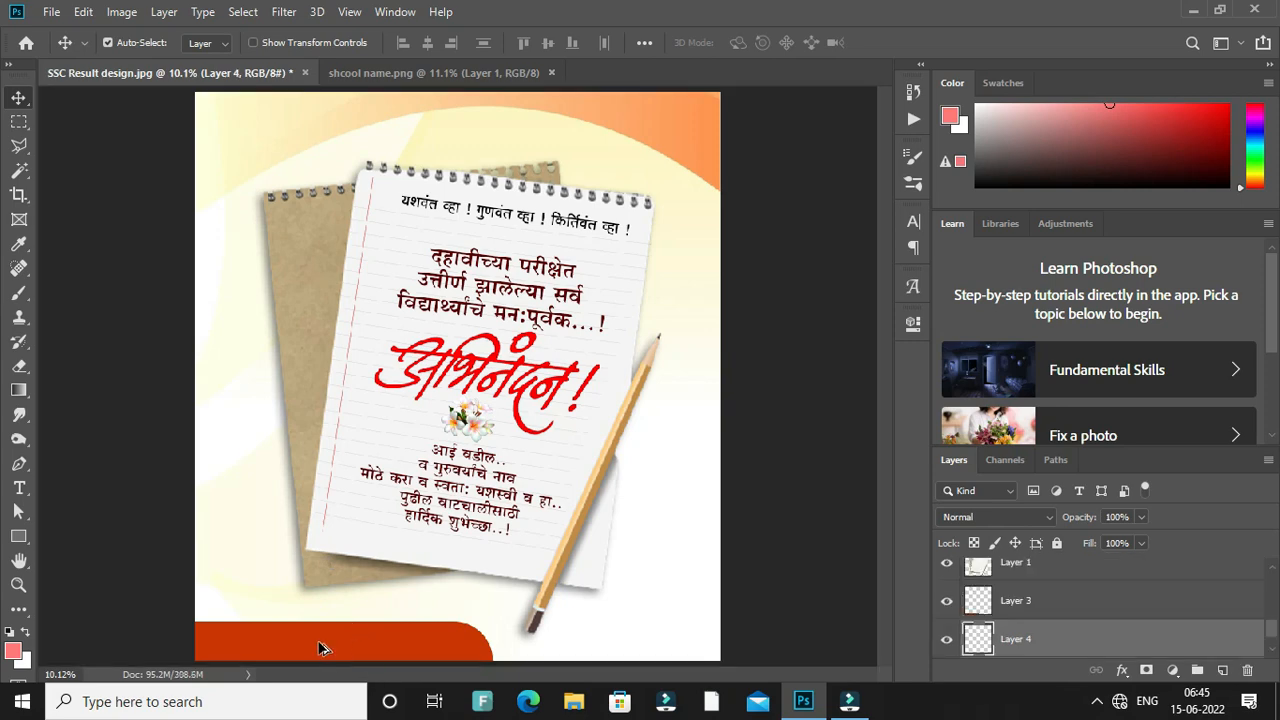
- Move the school-name layer, Layer 4, to the top of the layer stack
scroll(319, 642, up, 2)
scroll(319, 645, down, 3)
scroll(1137, 655, up, 2)
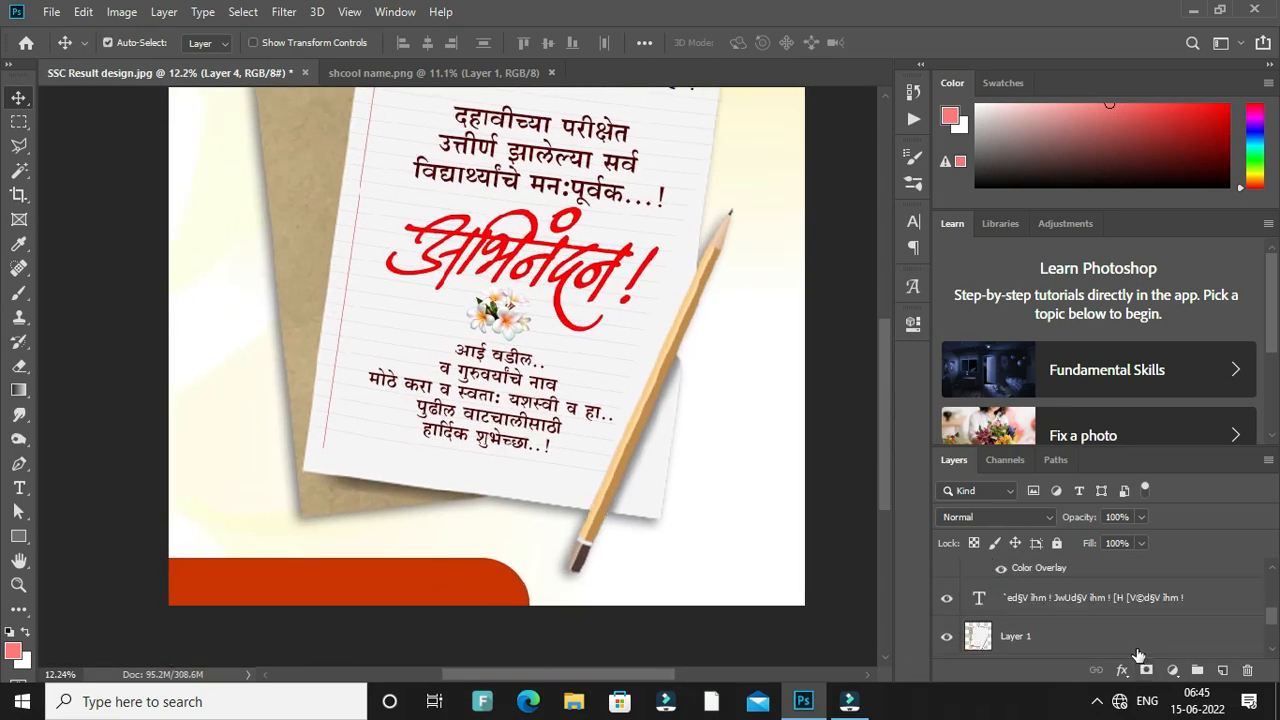
scroll(1137, 655, down, 2)
drag(945, 603, 1023, 574)
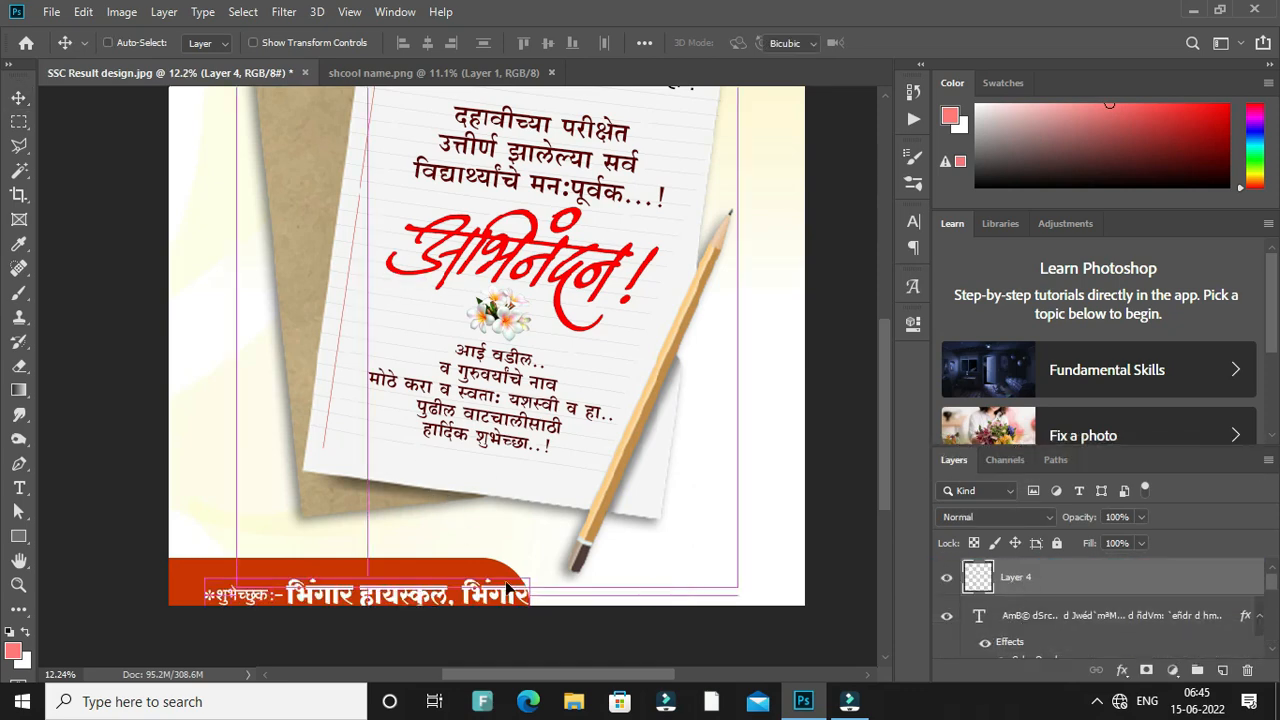
- Scale the school-name line to 98.39% in width and height and centre it vertically on the orange-red bar
key(ctrl+t)
mouse_move(527, 597)
mouse_down()
mouse_move(470, 591)
mouse_move(508, 612)
mouse_up()
key(Return)
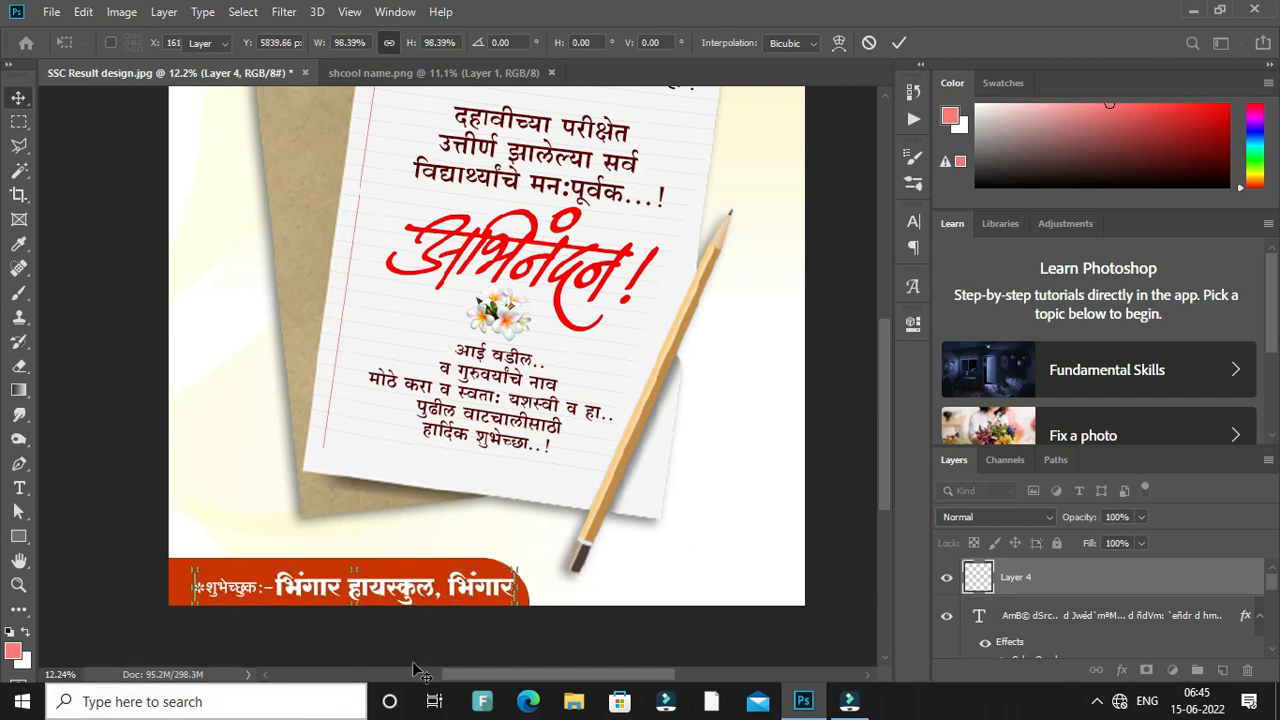
- Nudge the school-name line left along the orange-red bar in larger increments
key(shift+Left)
key(shift+Left)
key(shift+Left)
key(shift+Left)
key(shift+Left)
key(shift+Left)
key(shift+Left)
key(shift+Left)
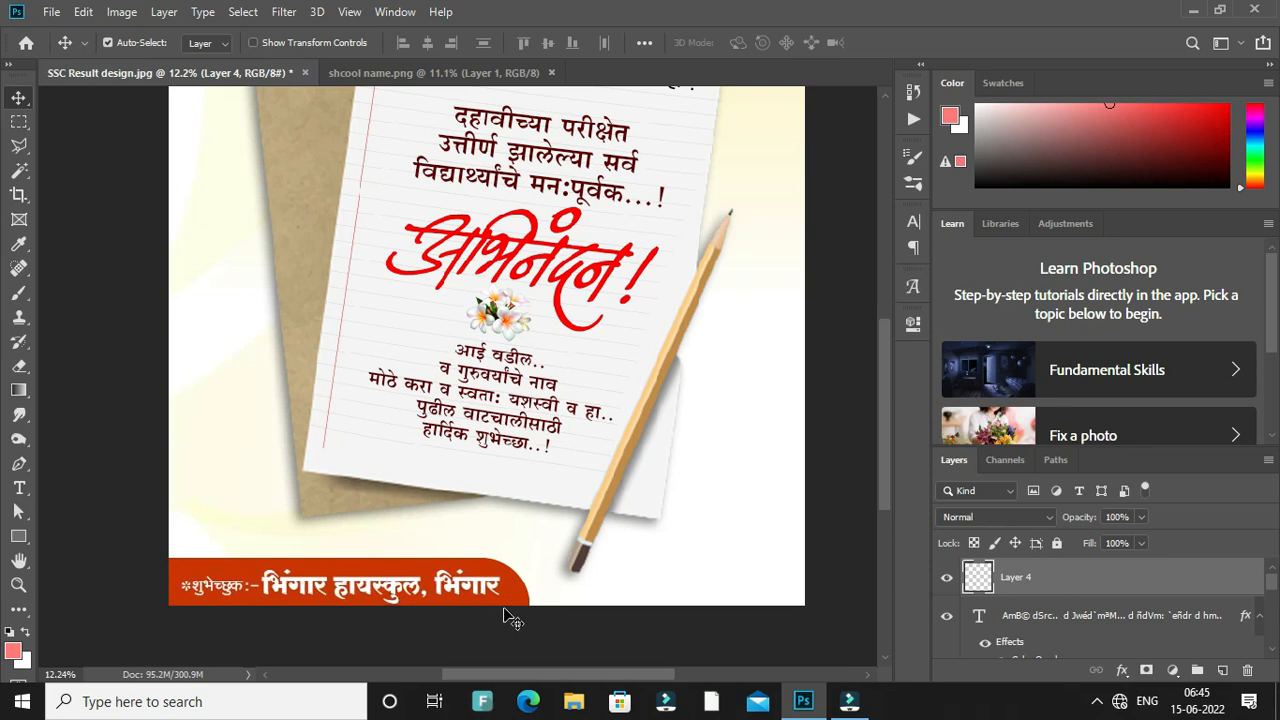
- Enlarge the school-name line slightly on the orange-red bar with Free Transform
key(ctrl+t)
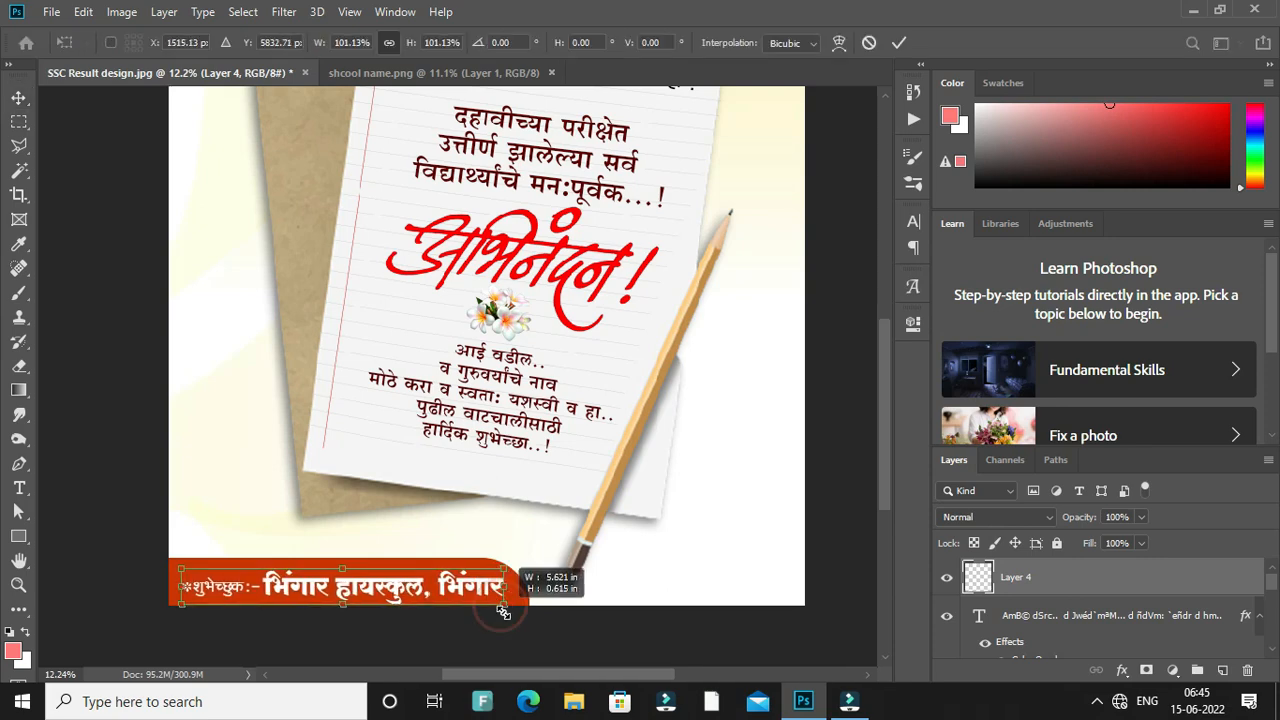
key(Return)
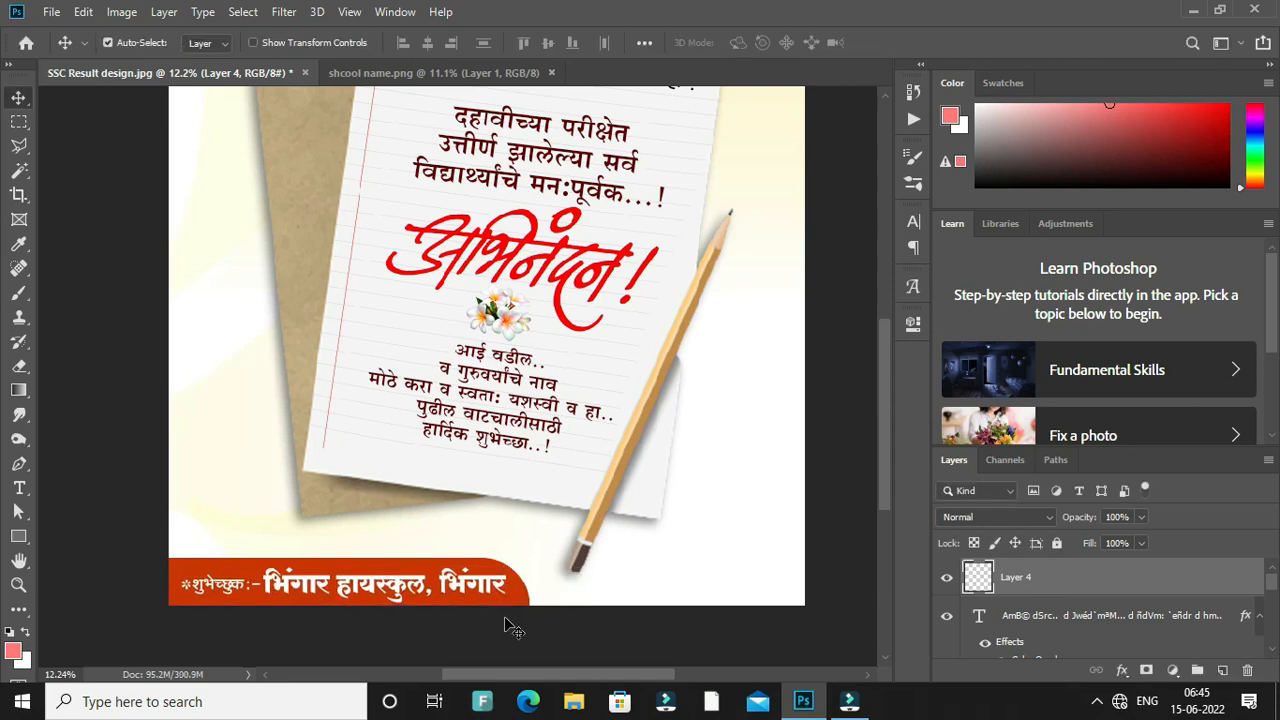
scroll(300, 592, up, 3)
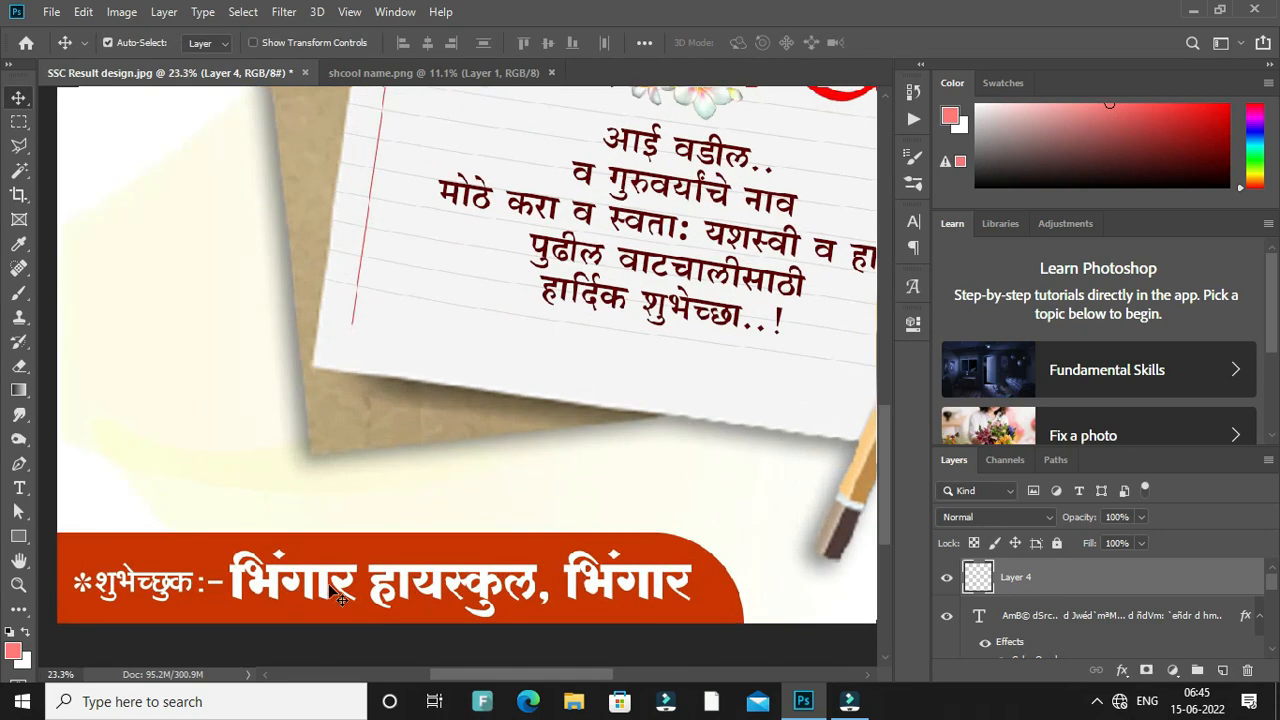
- Examine the banner up close, from the school-name bar through the notepad texts and flowers to the page's upper edge
click(428, 640)
scroll(410, 600, up, 3)
drag(386, 391, 497, 583)
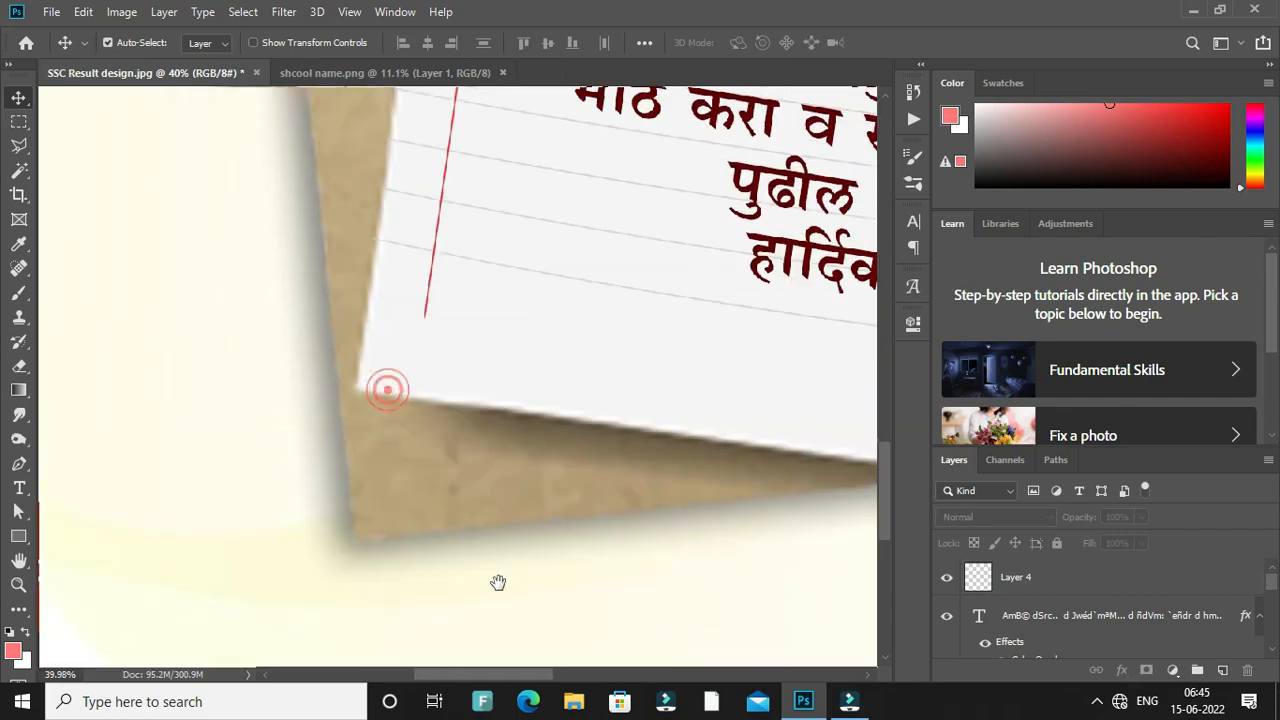
drag(504, 138, 468, 552)
scroll(540, 462, down, 4)
drag(543, 406, 474, 643)
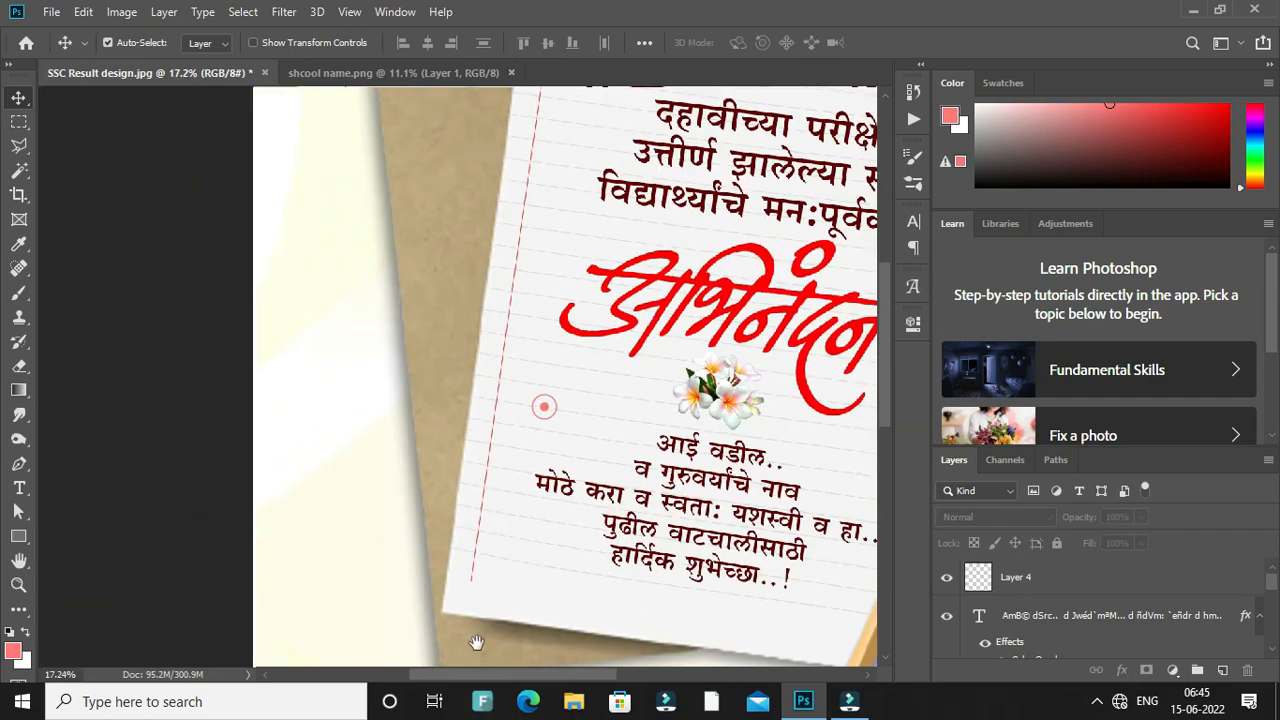
drag(467, 307, 482, 476)
drag(526, 334, 417, 363)
drag(540, 429, 260, 309)
drag(434, 394, 431, 277)
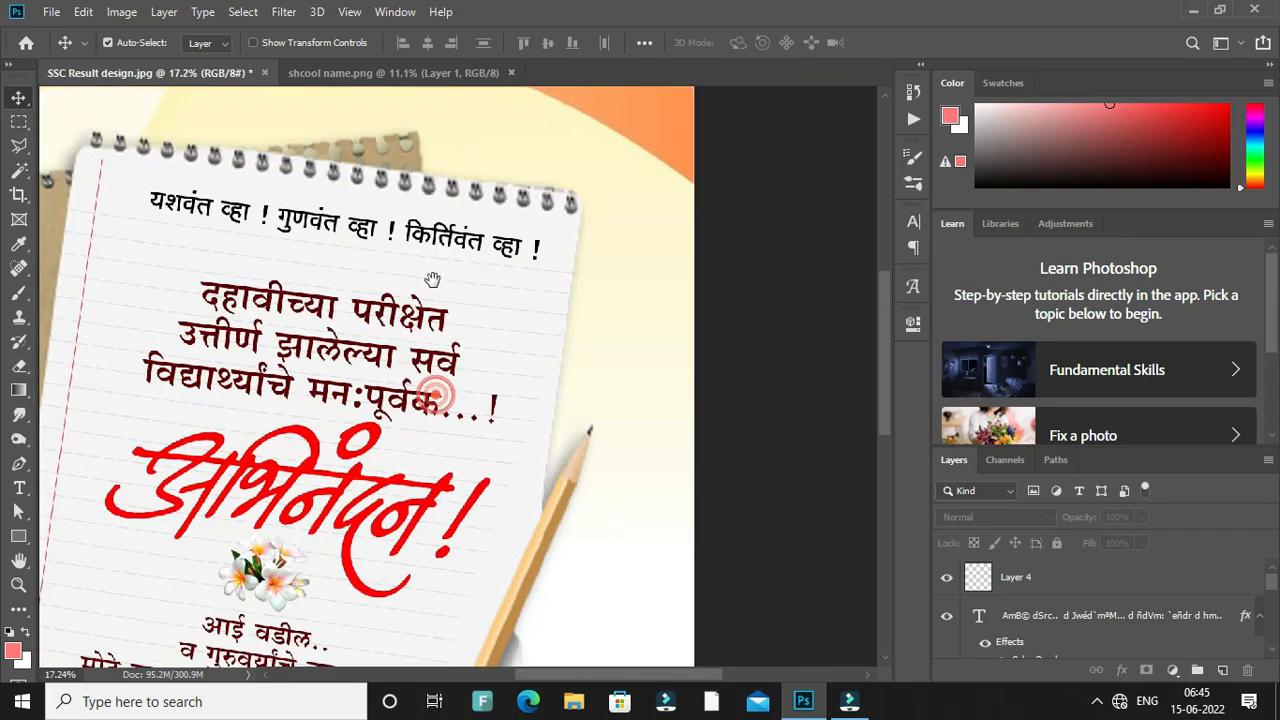
drag(523, 532, 560, 328)
drag(560, 446, 643, 215)
mouse_move(685, 383)
mouse_down()
mouse_move(469, 434)
mouse_move(751, 446)
mouse_move(443, 366)
mouse_move(489, 465)
mouse_up()
drag(229, 369, 486, 388)
drag(294, 394, 412, 600)
drag(775, 352, 718, 489)
drag(615, 338, 626, 509)
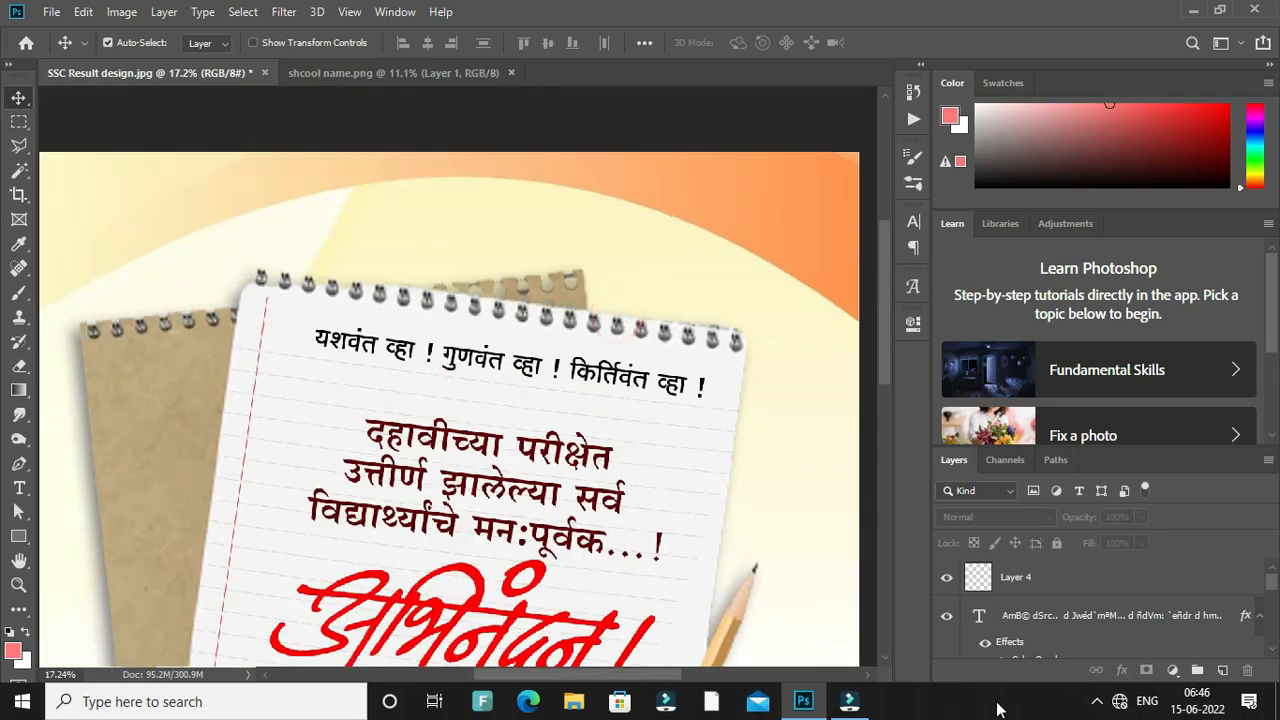
key(z)
key(ctrl+0)
key(v)
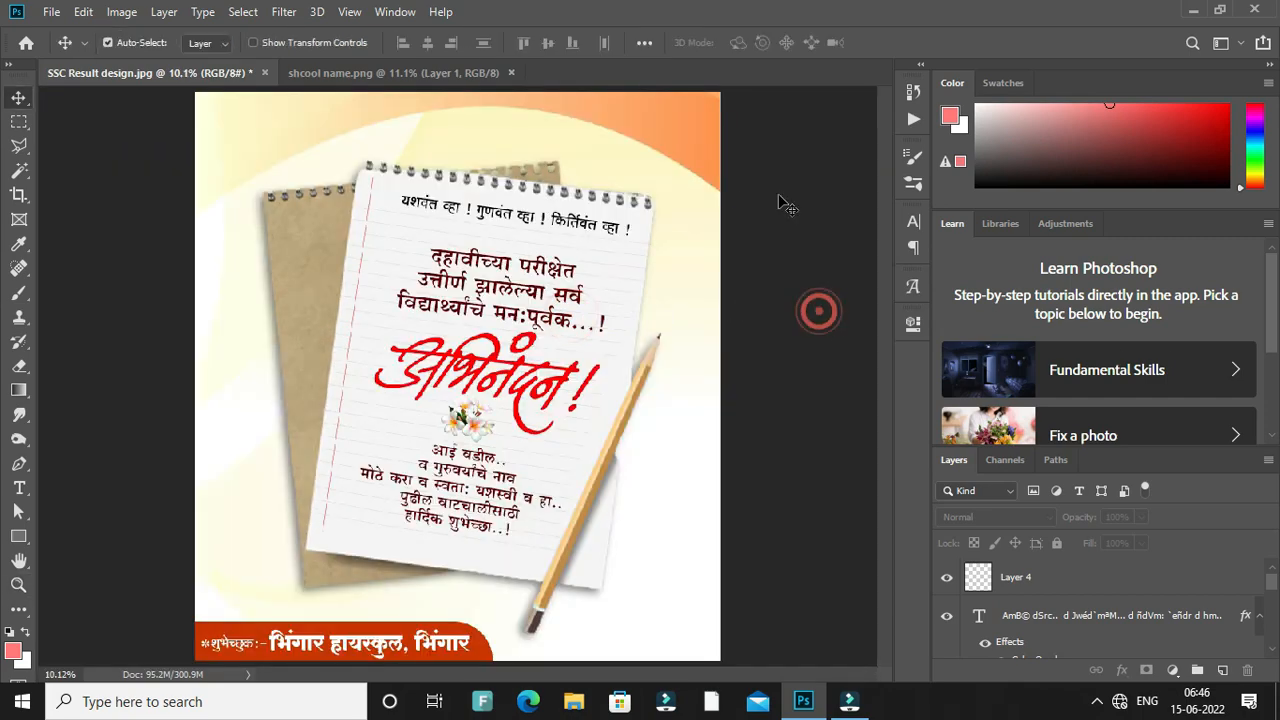
- Place the transparent SSC Result design image with the vertical graphics credit line as an embedded layer and rasterize it
click(51, 11)
click(94, 363)
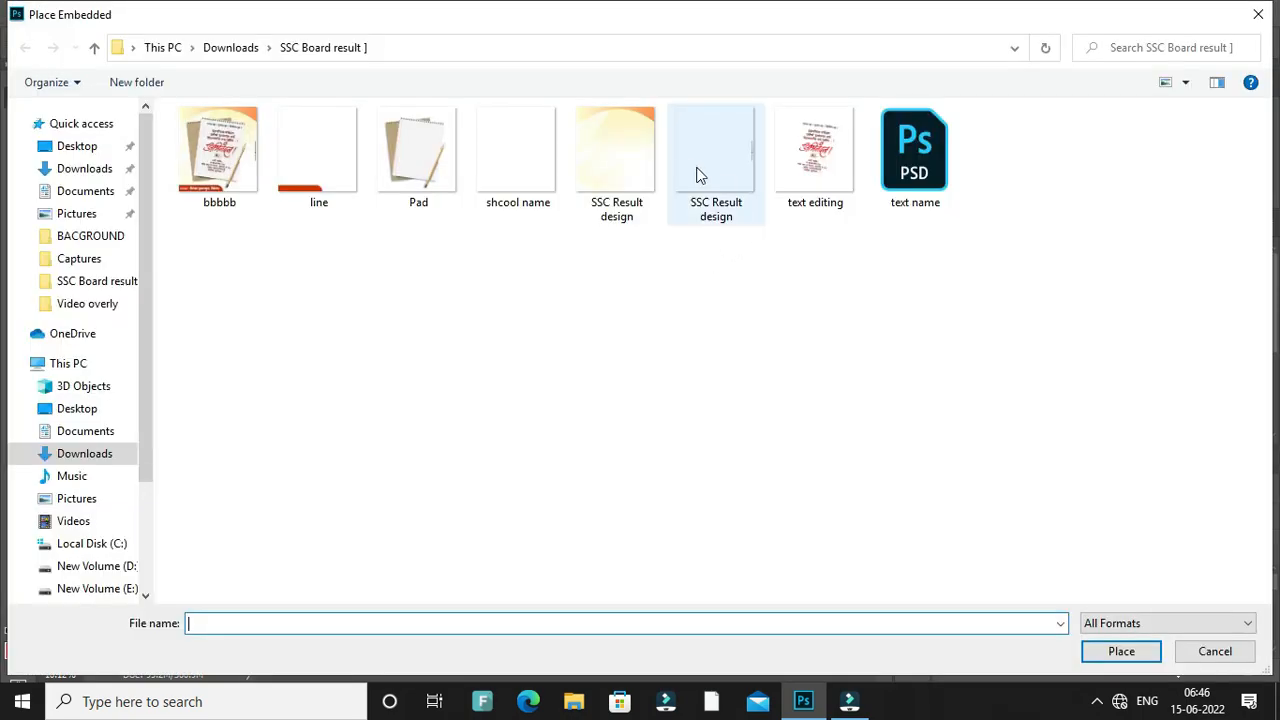
double_click(697, 177)
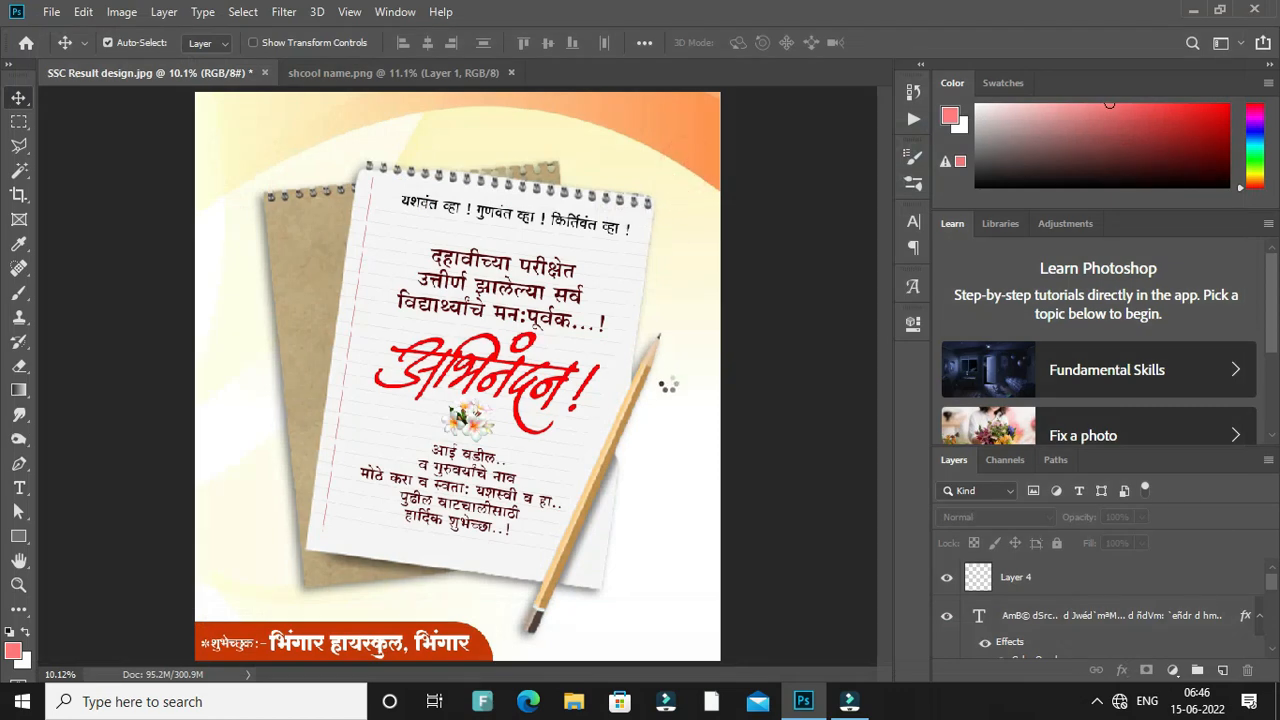
drag(189, 379, 215, 395)
key(Return)
right_click(1225, 590)
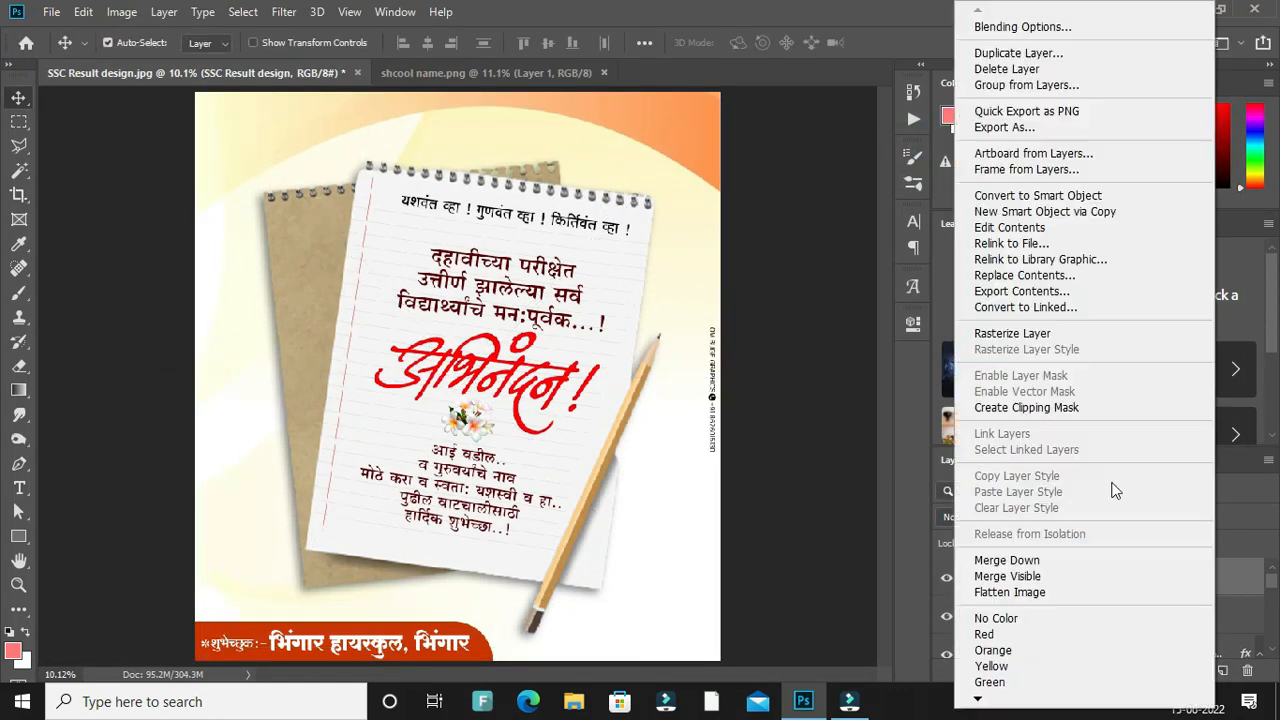
click(1020, 336)
- Inspect the vertical credit line along the banner's edge, the notepad texts and the school-name bar up close
scroll(690, 457, up, 8)
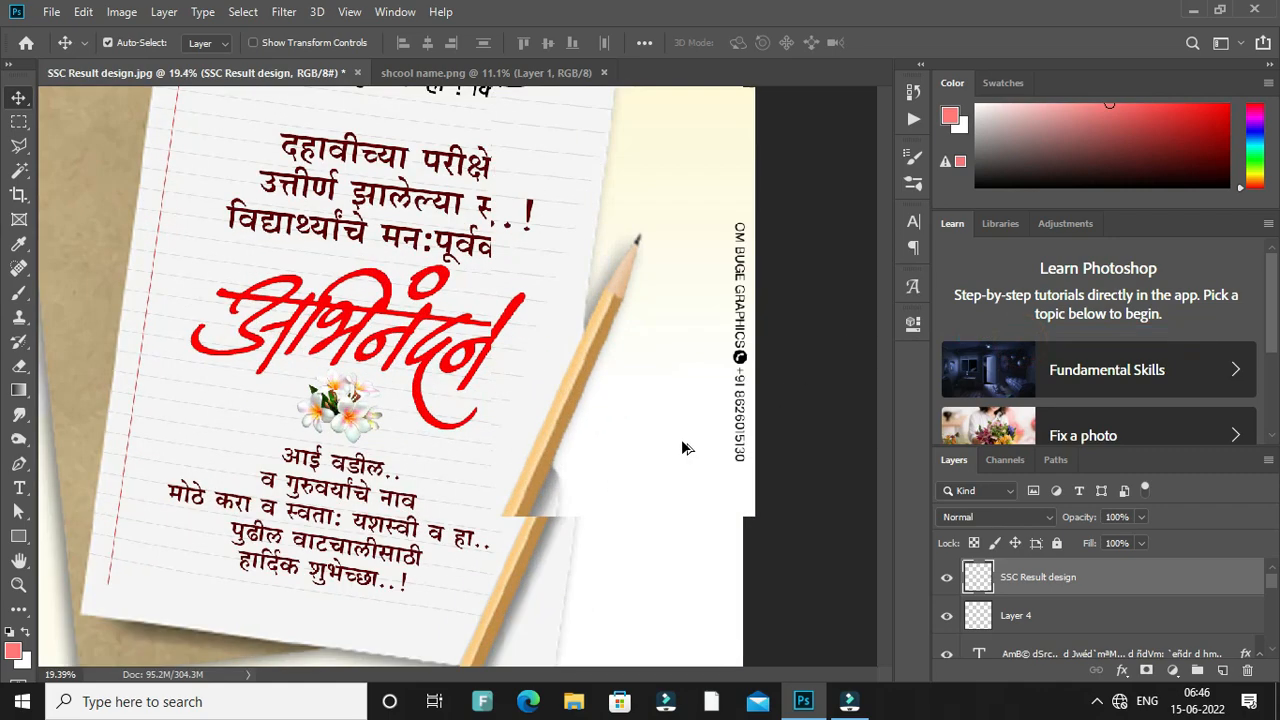
drag(778, 262, 750, 394)
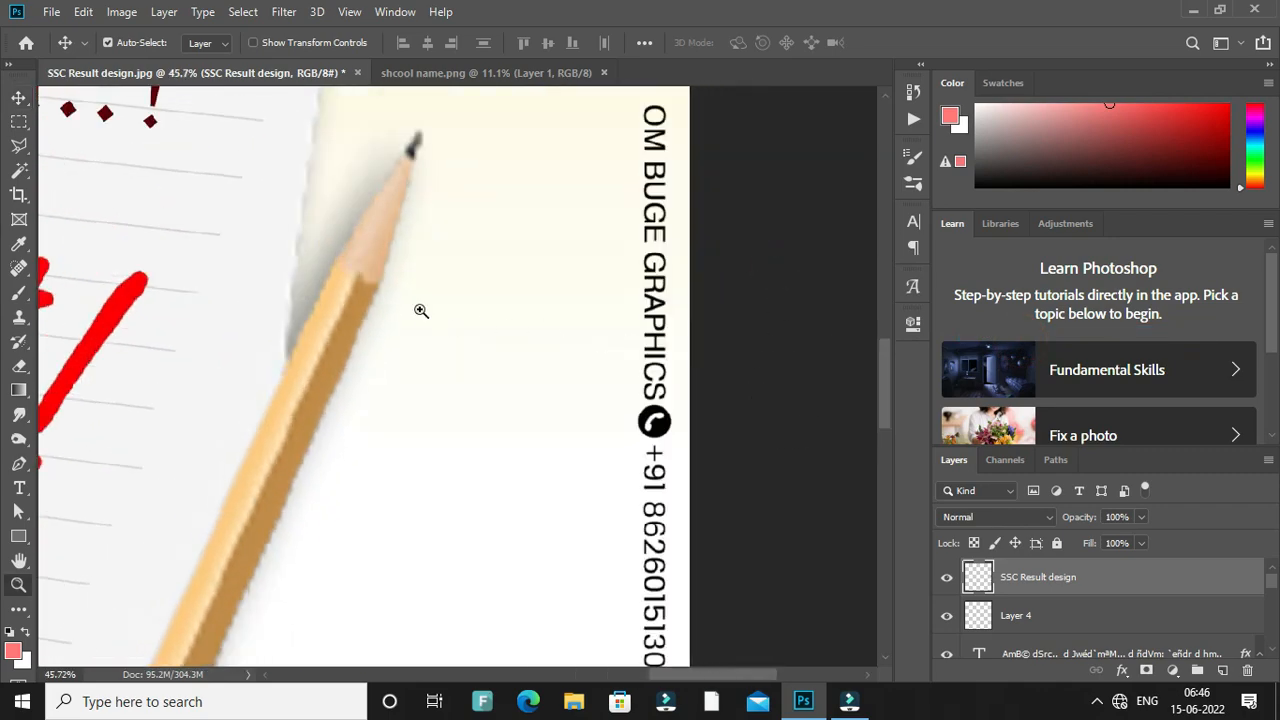
scroll(421, 311, down, 8)
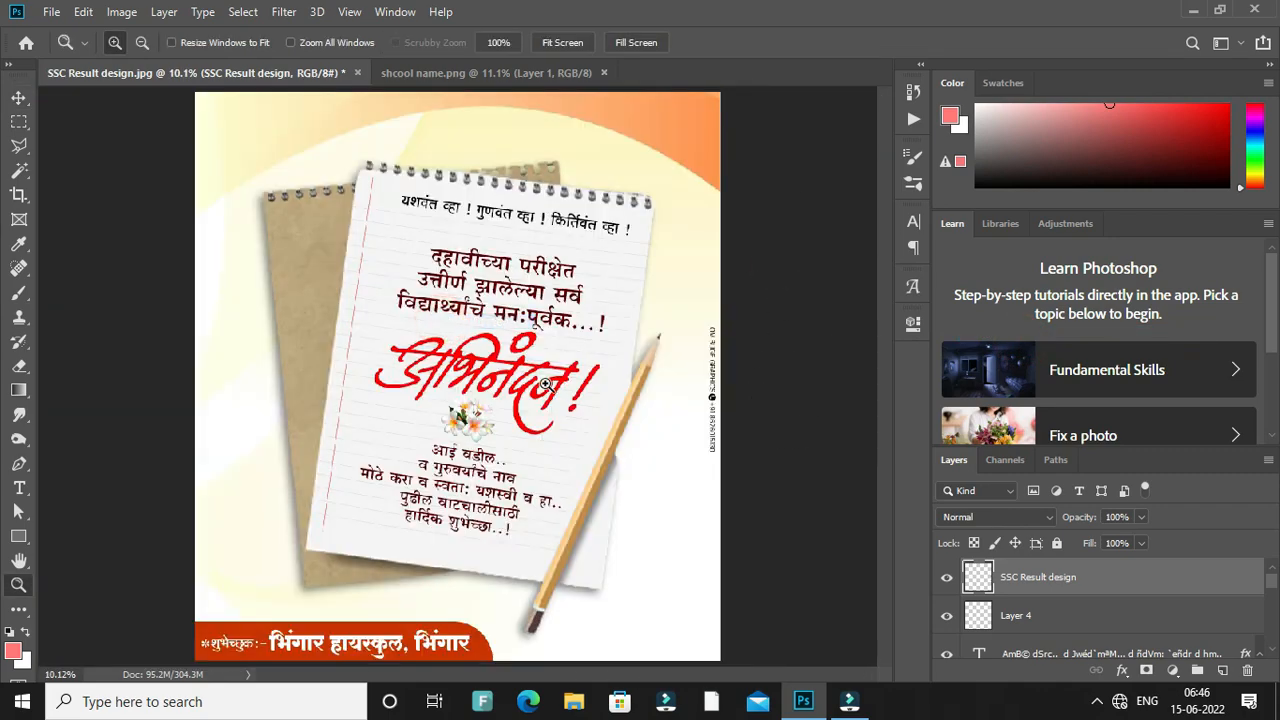
key(v)
key(ctrl+plus)
key(ctrl+plus)
key(ctrl+plus)
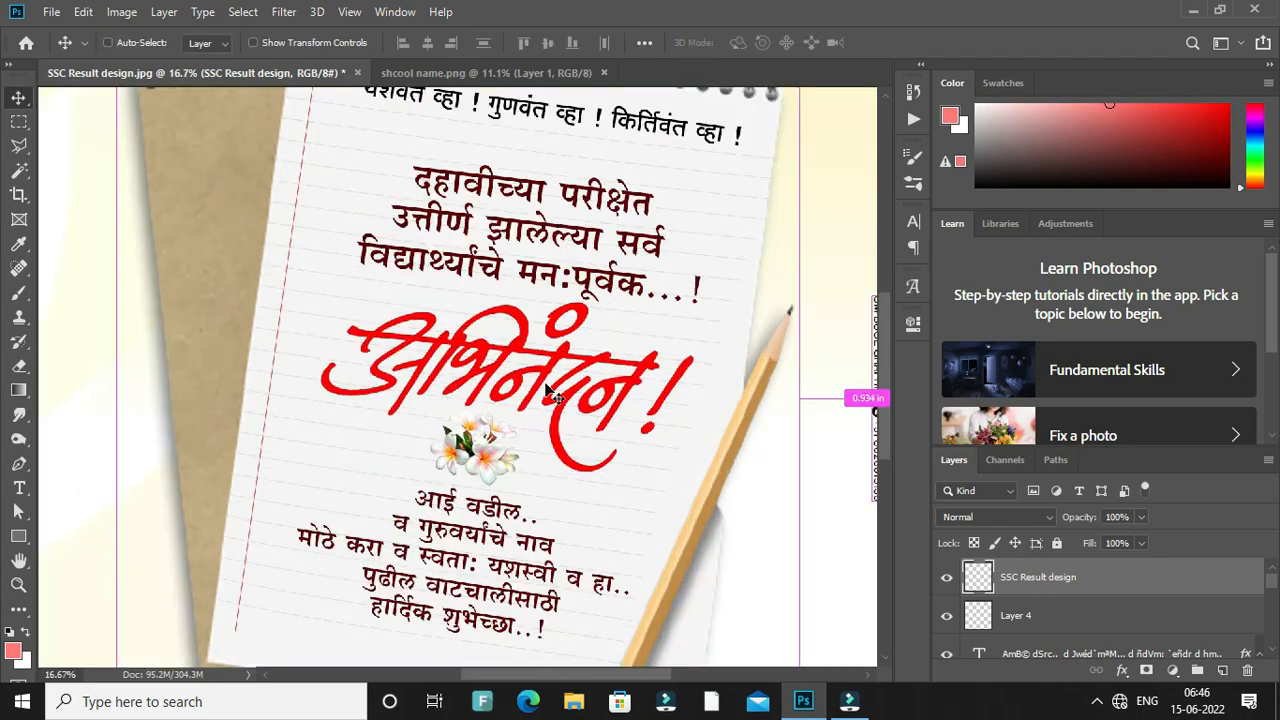
drag(514, 388, 526, 553)
drag(614, 257, 480, 217)
drag(470, 383, 478, 110)
drag(494, 426, 472, 329)
drag(351, 403, 777, 406)
drag(570, 374, 683, 320)
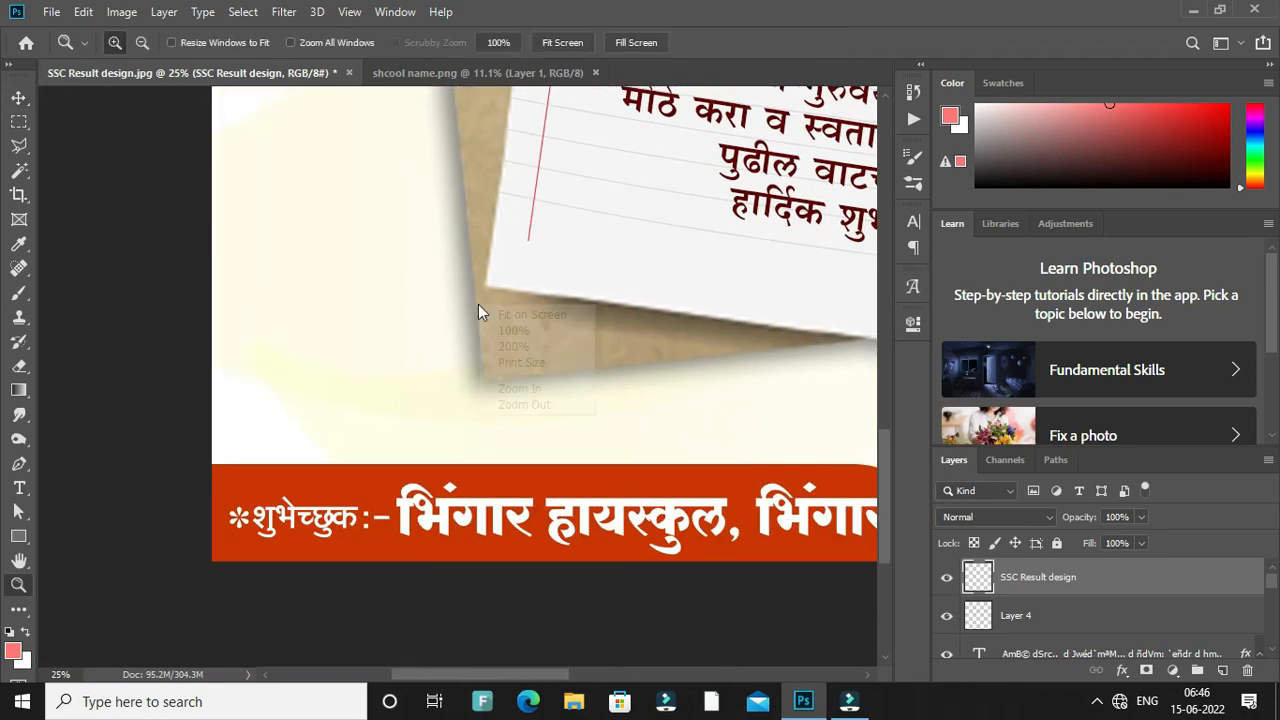
key(ctrl+0)
click(793, 449)
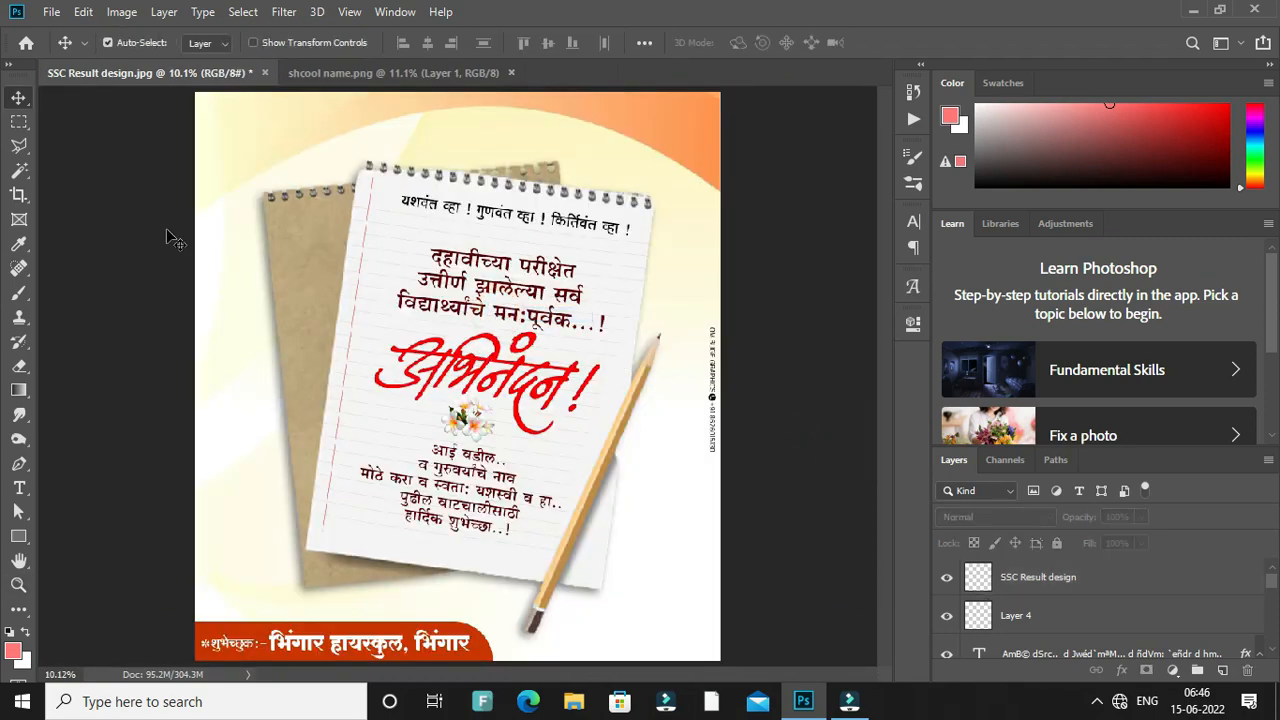
- Save a JPEG copy of the banner as ss in the Downloads folder with quality 12 and Baseline ("Standard") format
click(47, 14)
click(66, 226)
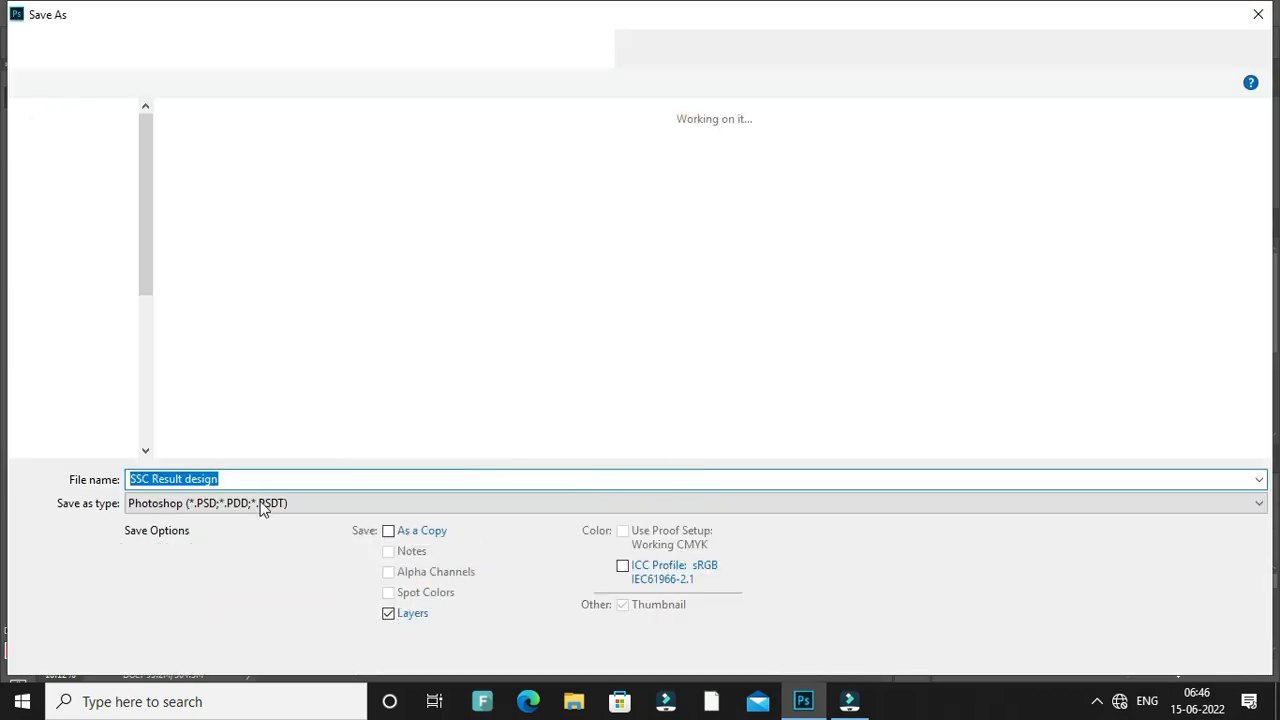
click(260, 503)
click(305, 316)
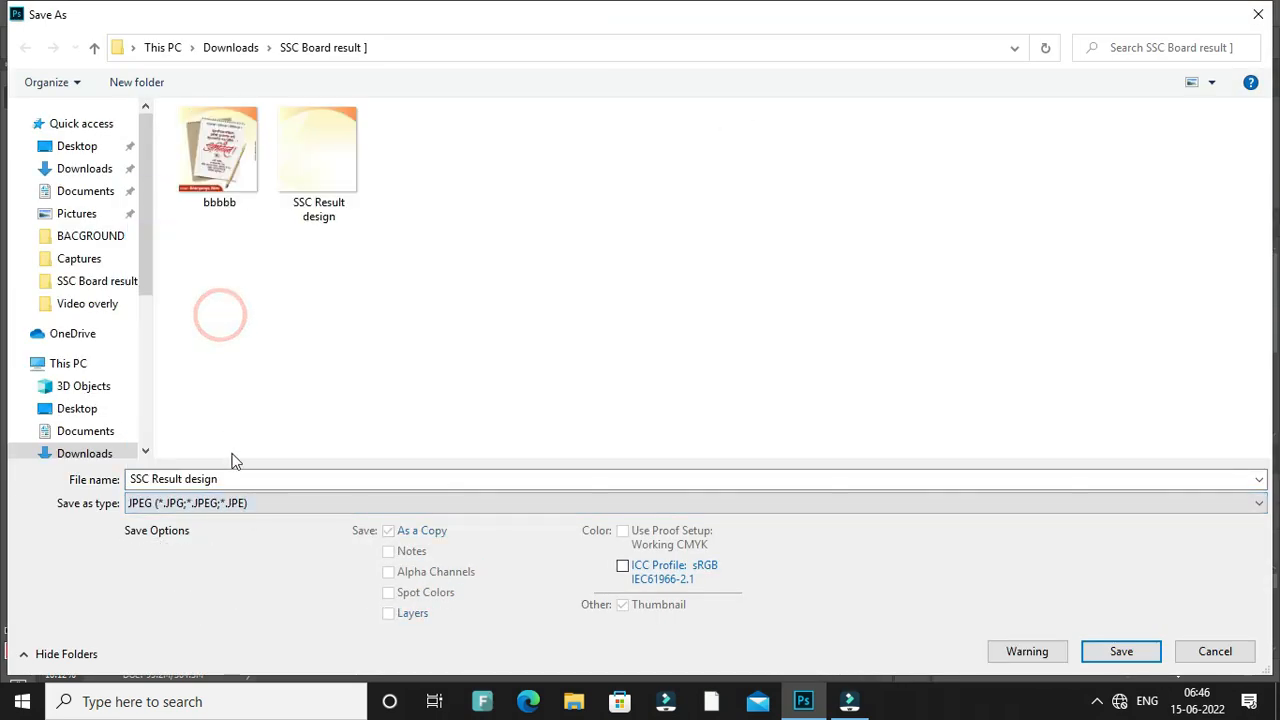
click(135, 452)
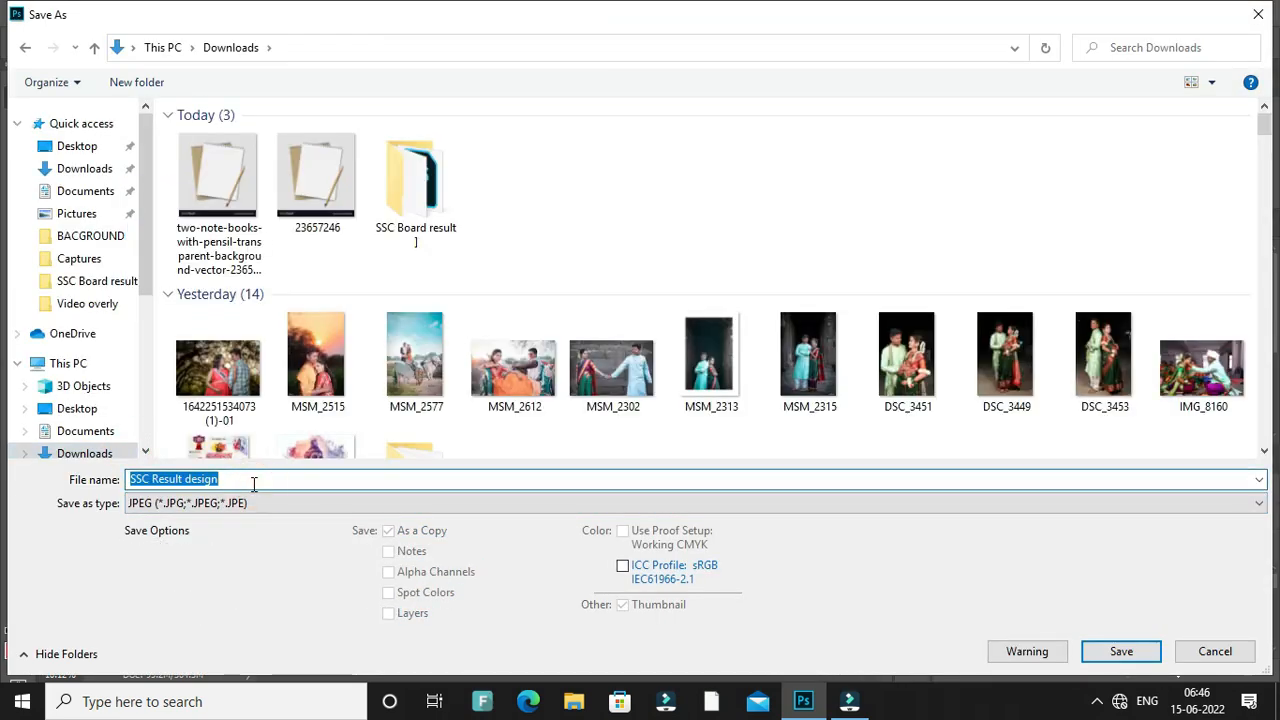
text(ss)
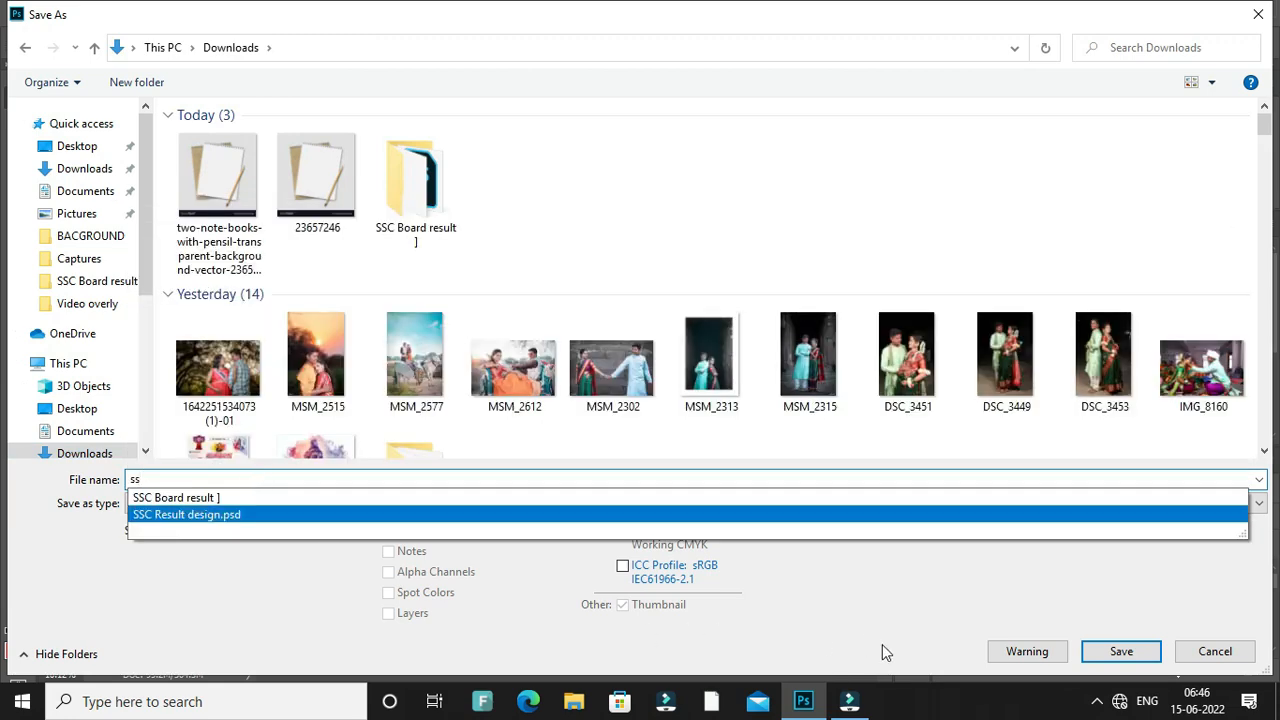
click(1119, 651)
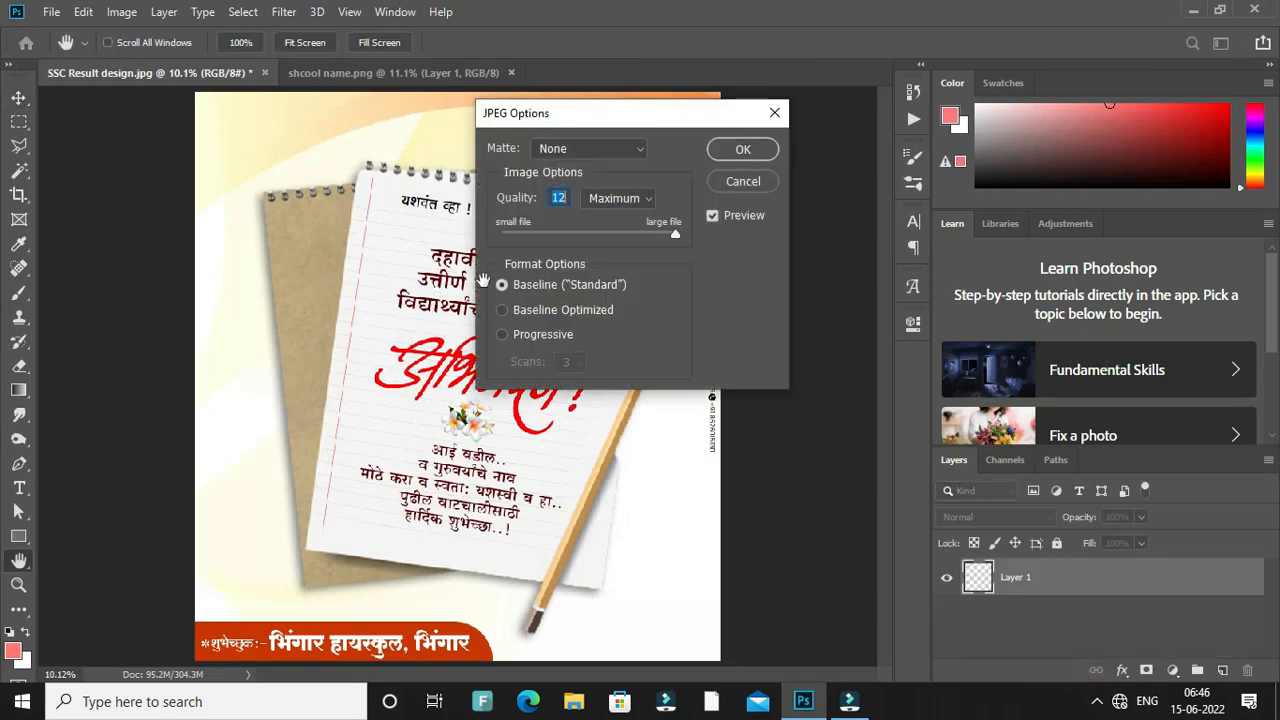
click(667, 236)
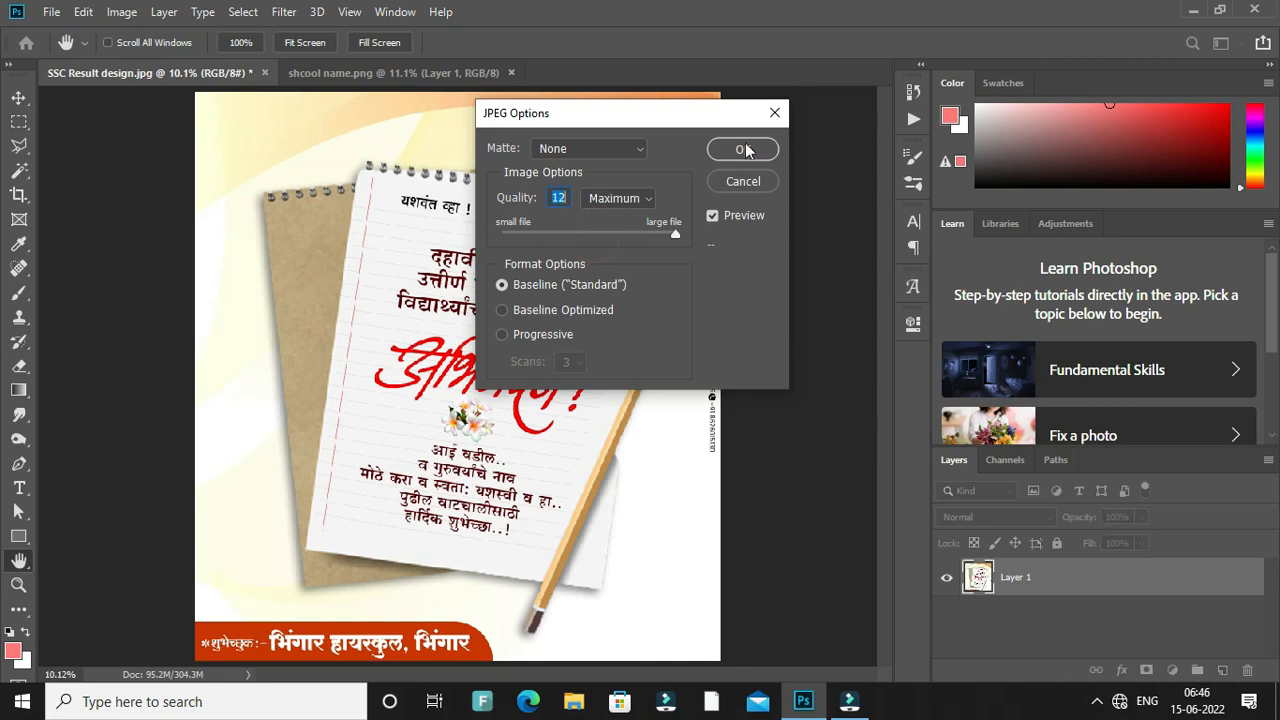
click(743, 149)
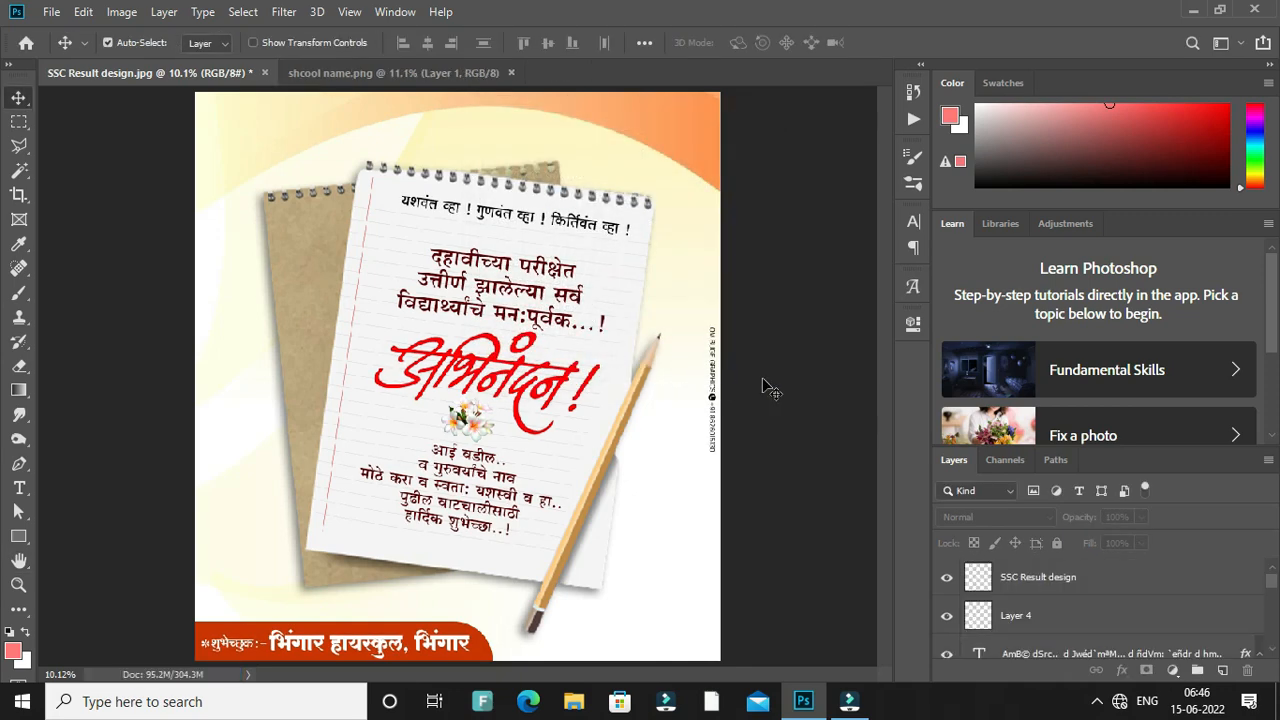
click(1096, 703)
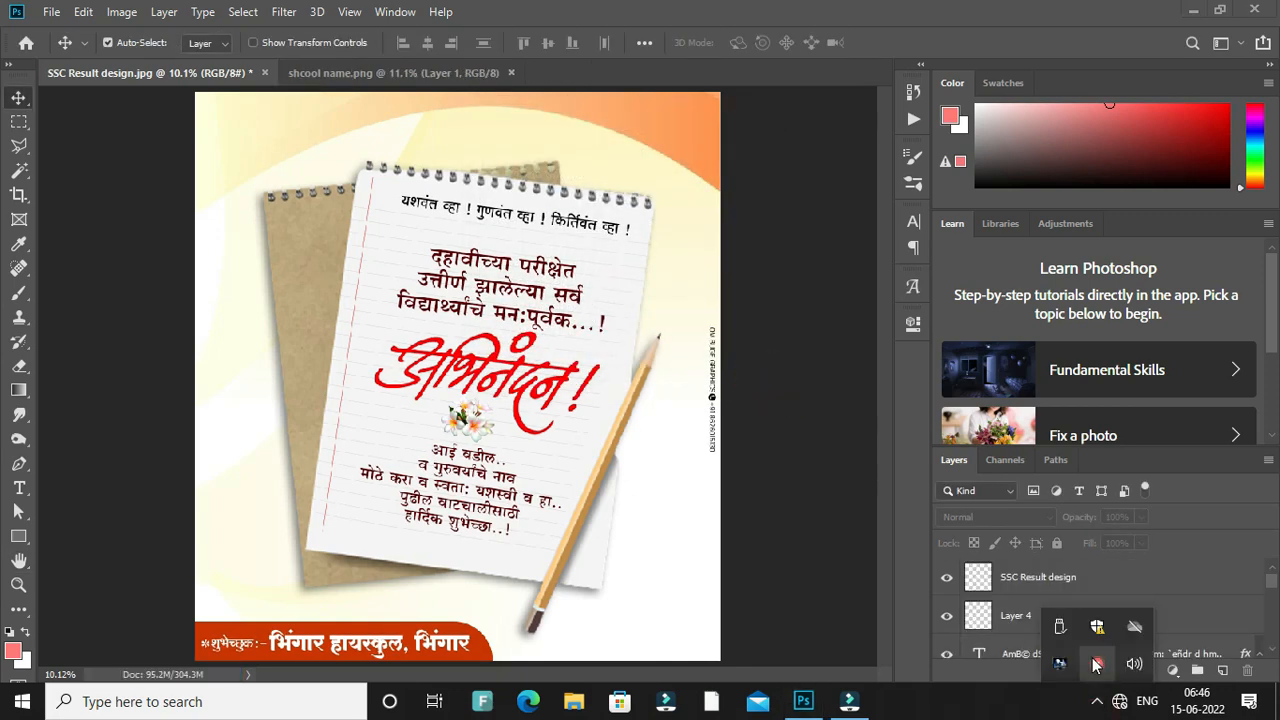
right_click(1093, 662)
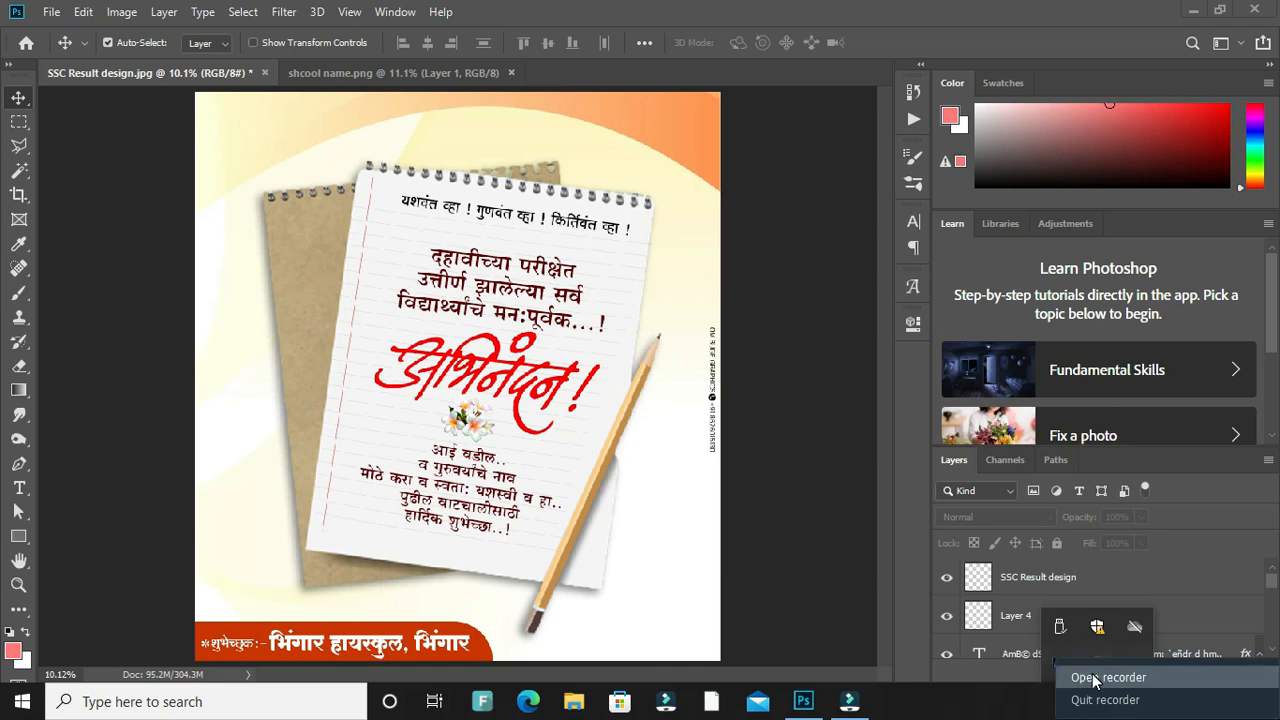